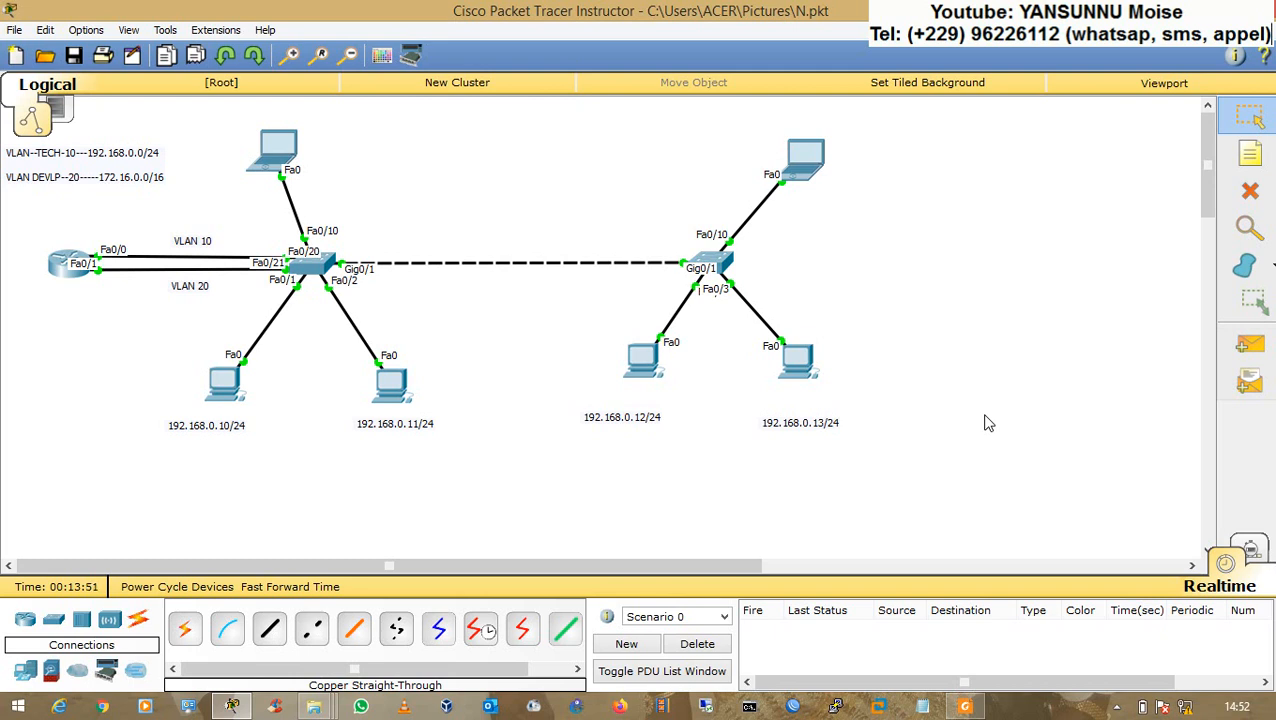
# Examine the two-switch topology, its end devices, and the VLAN 10 and VLAN 20 links between the router and the switch
pyautogui.moveTo(957, 433); pyautogui.dragTo(640, 333)
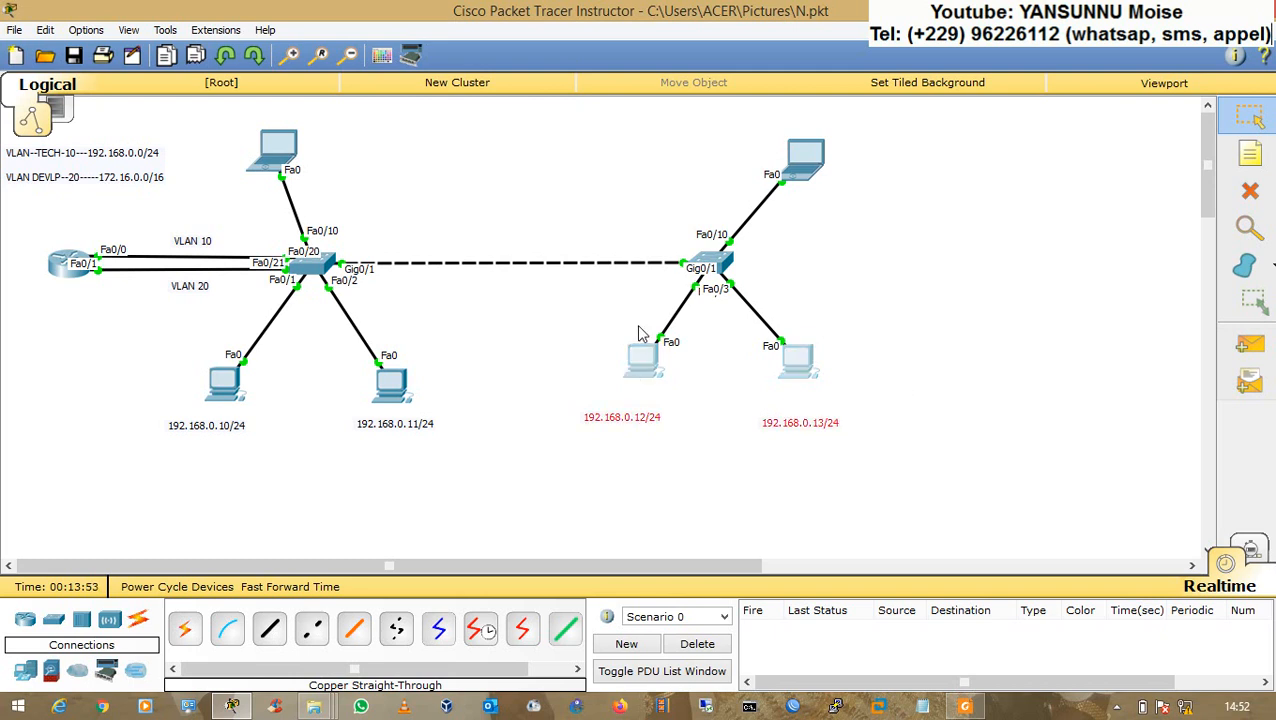
pyautogui.moveTo(114, 115); pyautogui.dragTo(380, 244)
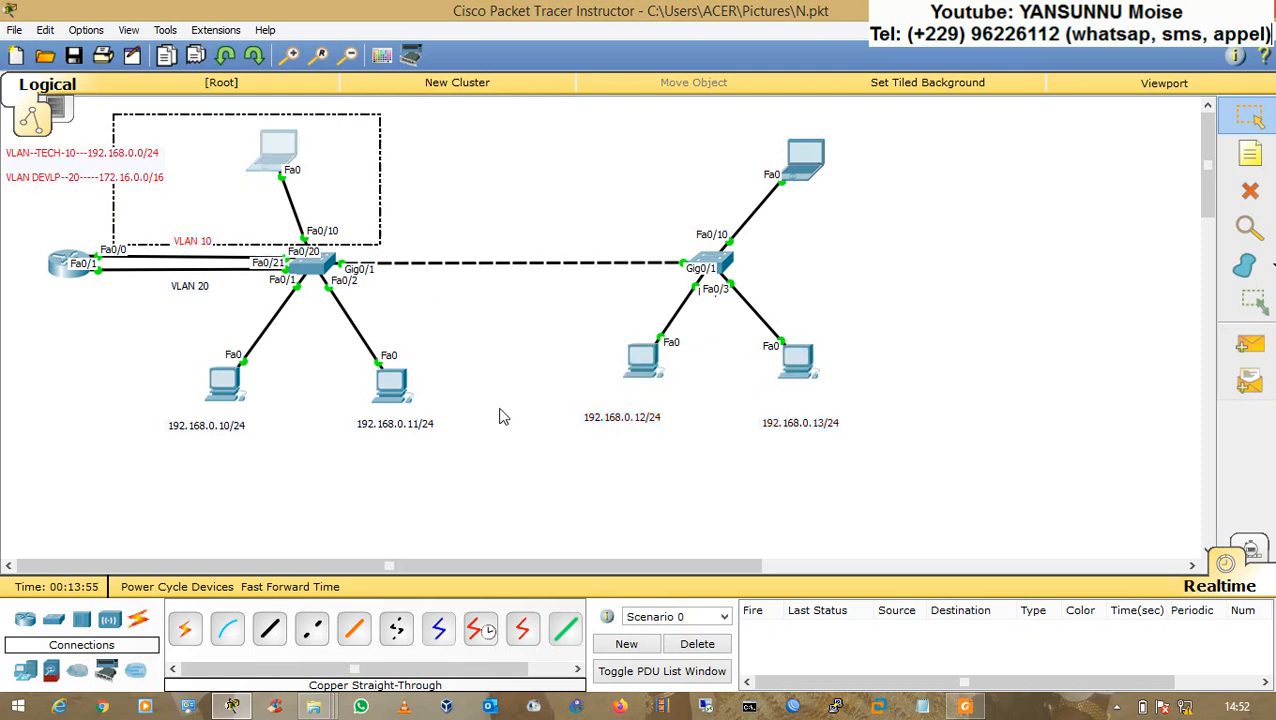
pyautogui.click(503, 416)
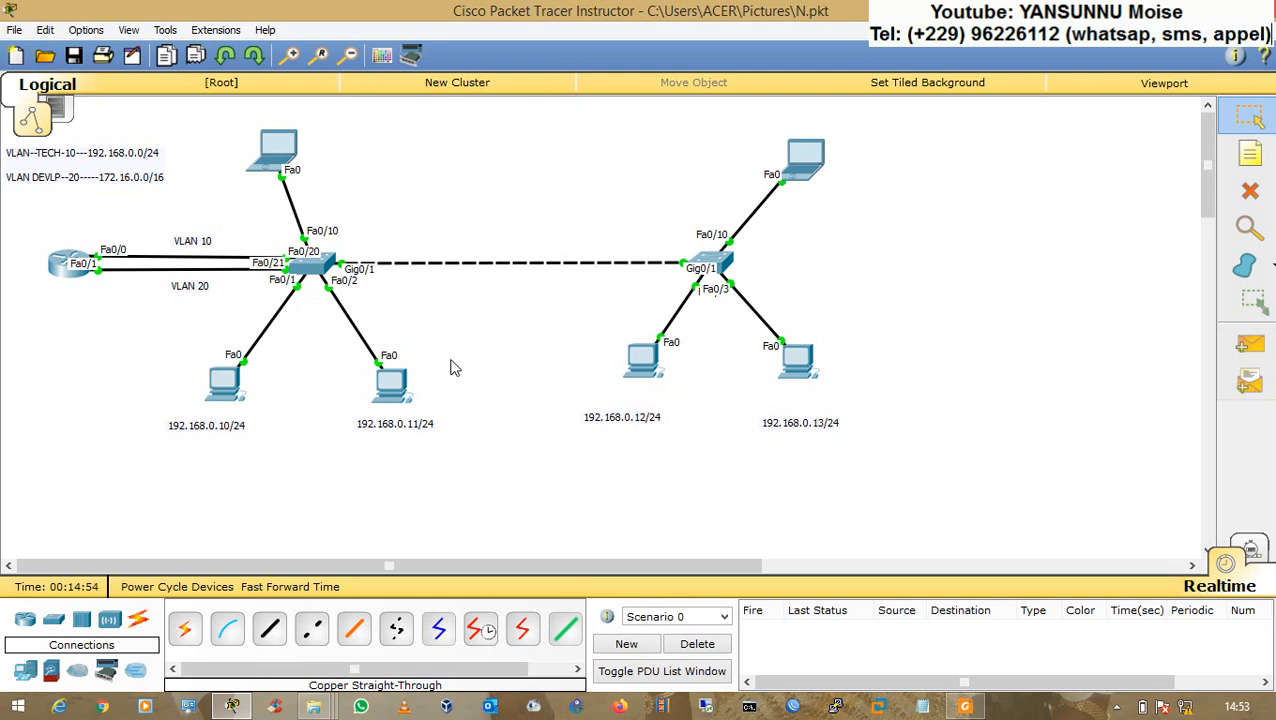
pyautogui.moveTo(191, 340); pyautogui.dragTo(471, 458)
pyautogui.click(473, 463)
pyautogui.moveTo(217, 111); pyautogui.dragTo(350, 188)
pyautogui.moveTo(313, 305)
pyautogui.mouseDown()
pyautogui.moveTo(316, 237)
pyautogui.moveTo(316, 302)
pyautogui.mouseUp()
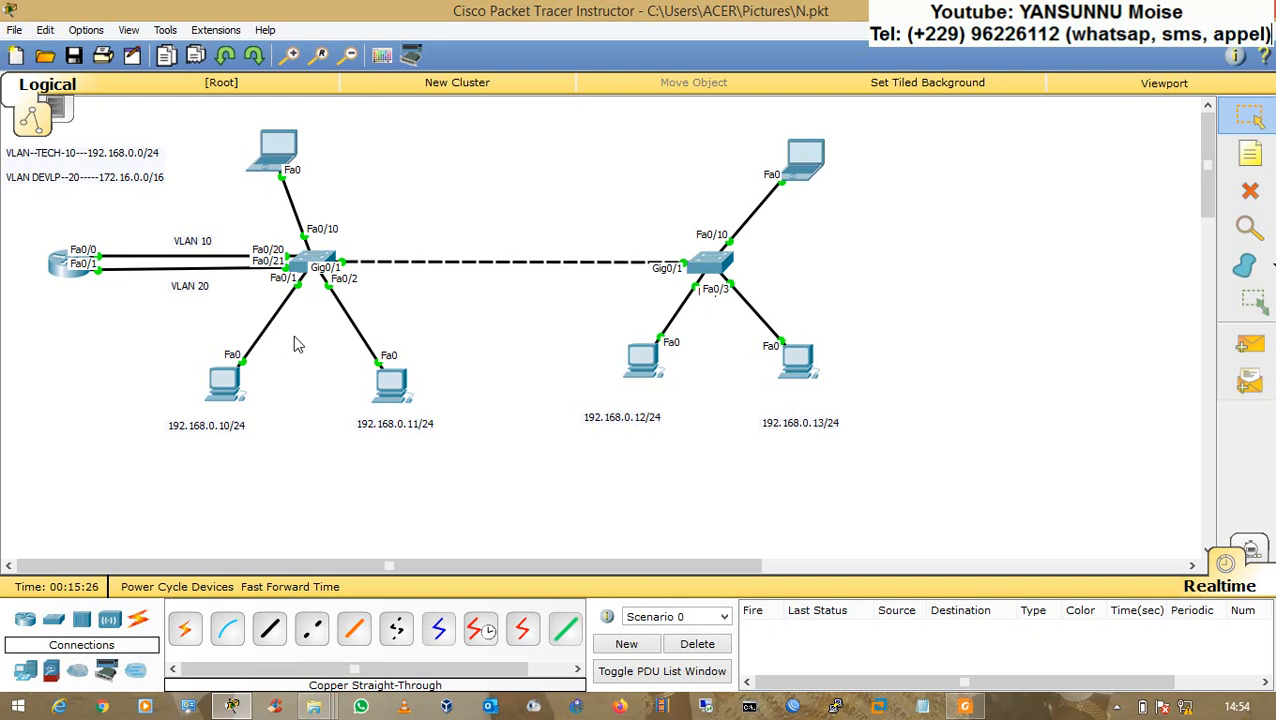
pyautogui.moveTo(147, 221); pyautogui.dragTo(178, 290)
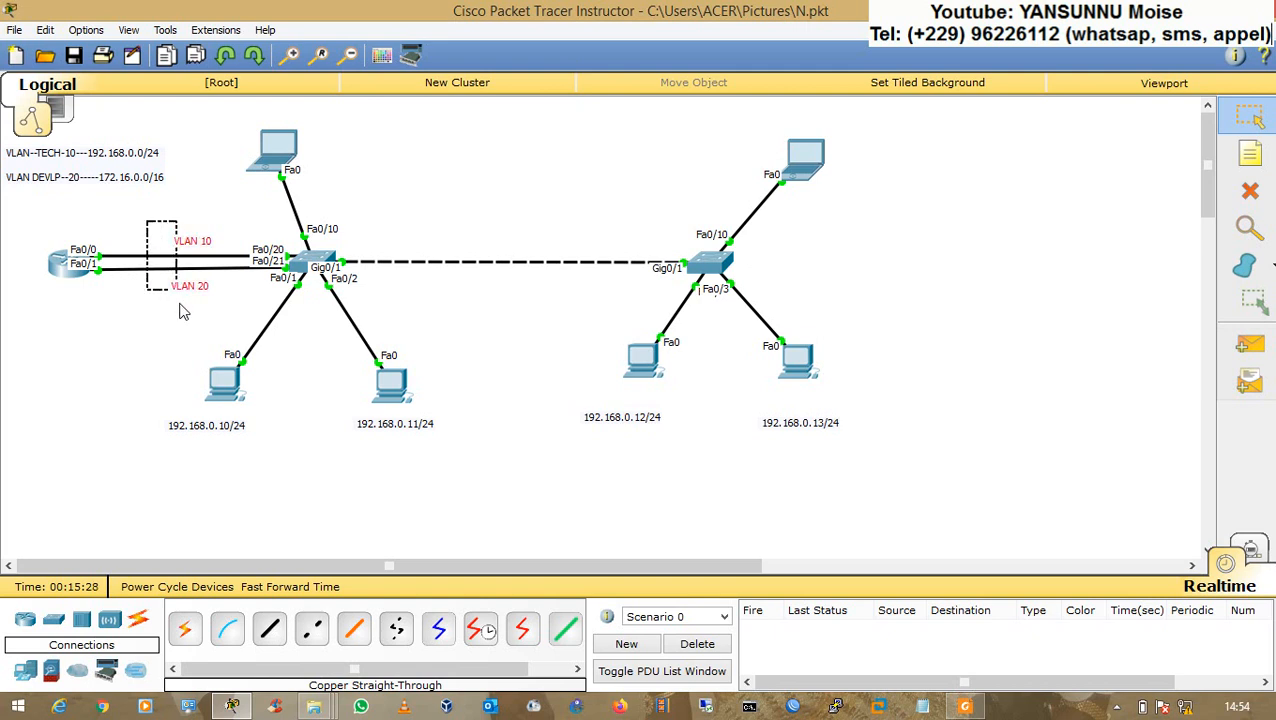
pyautogui.click(188, 334)
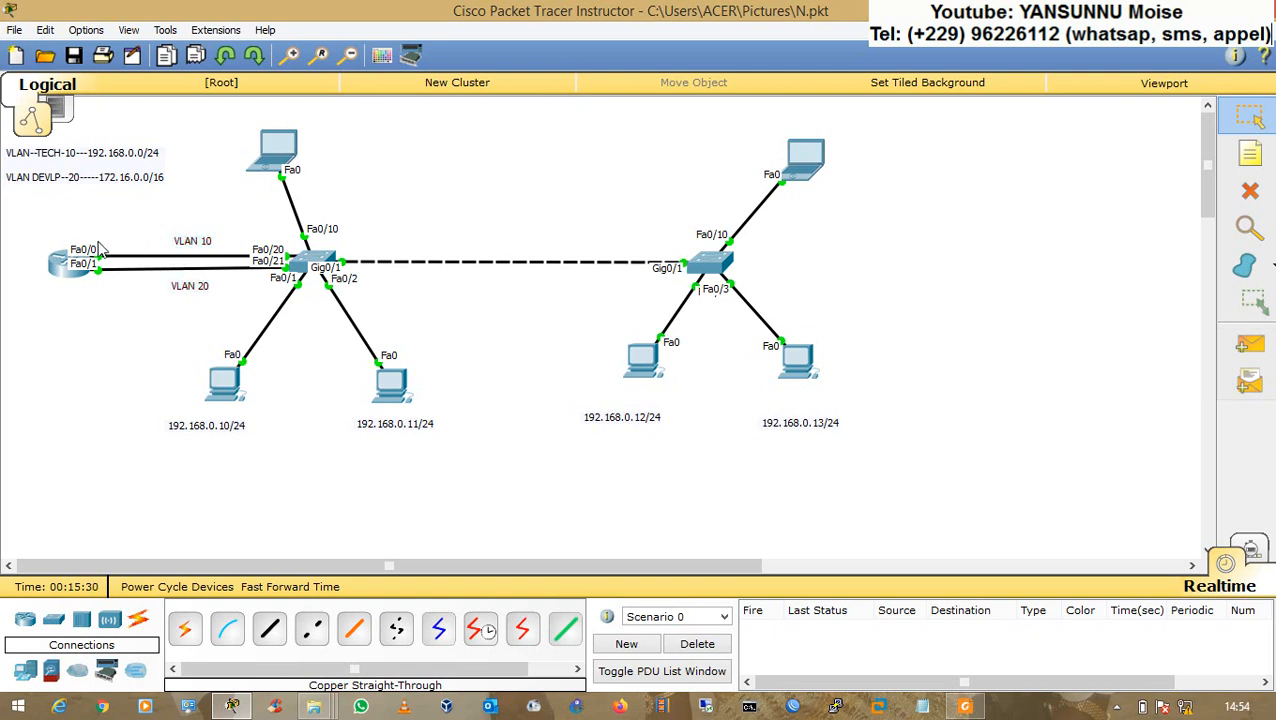
pyautogui.moveTo(42, 214); pyautogui.dragTo(136, 324)
pyautogui.moveTo(50, 218); pyautogui.dragTo(126, 347)
pyautogui.click(126, 347)
# Open the command line of Router0 and enter global configuration mode with EN and CONF T
pyautogui.click(57, 277)
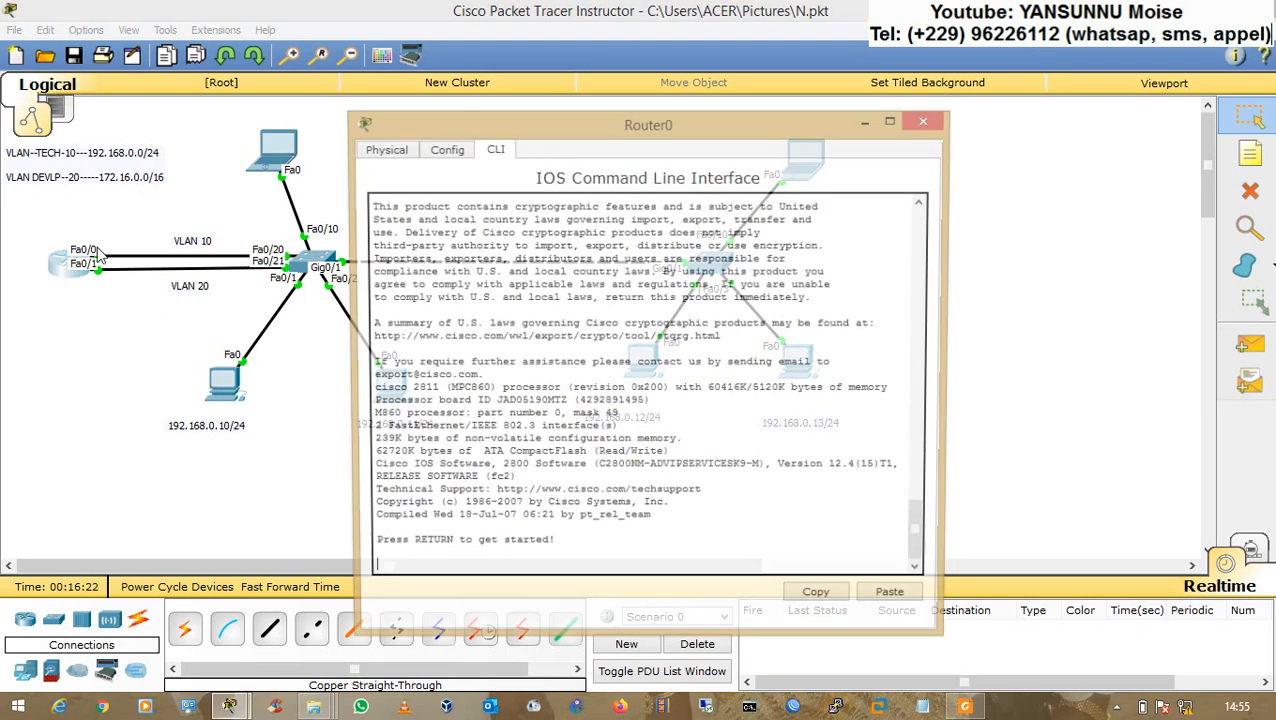
pyautogui.moveTo(483, 124); pyautogui.dragTo(641, 124)
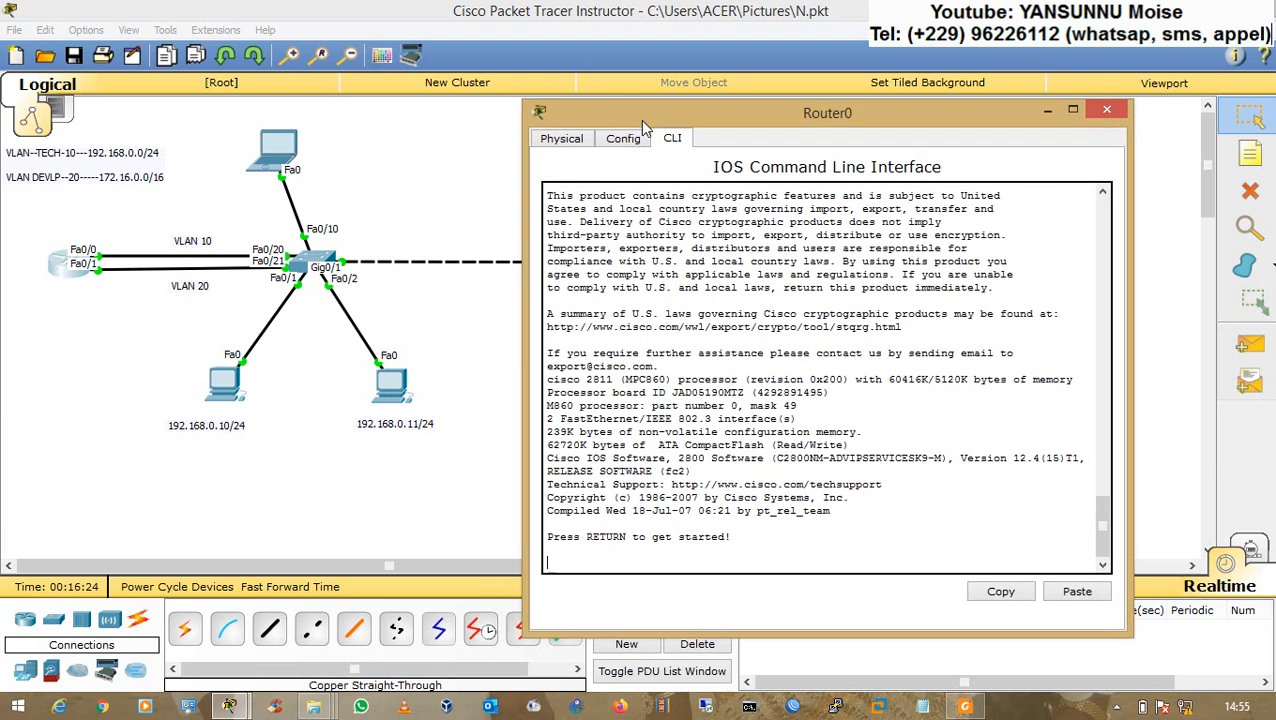
pyautogui.press('Return')
pyautogui.press('Return')
pyautogui.press('Return')
pyautogui.write('EN')
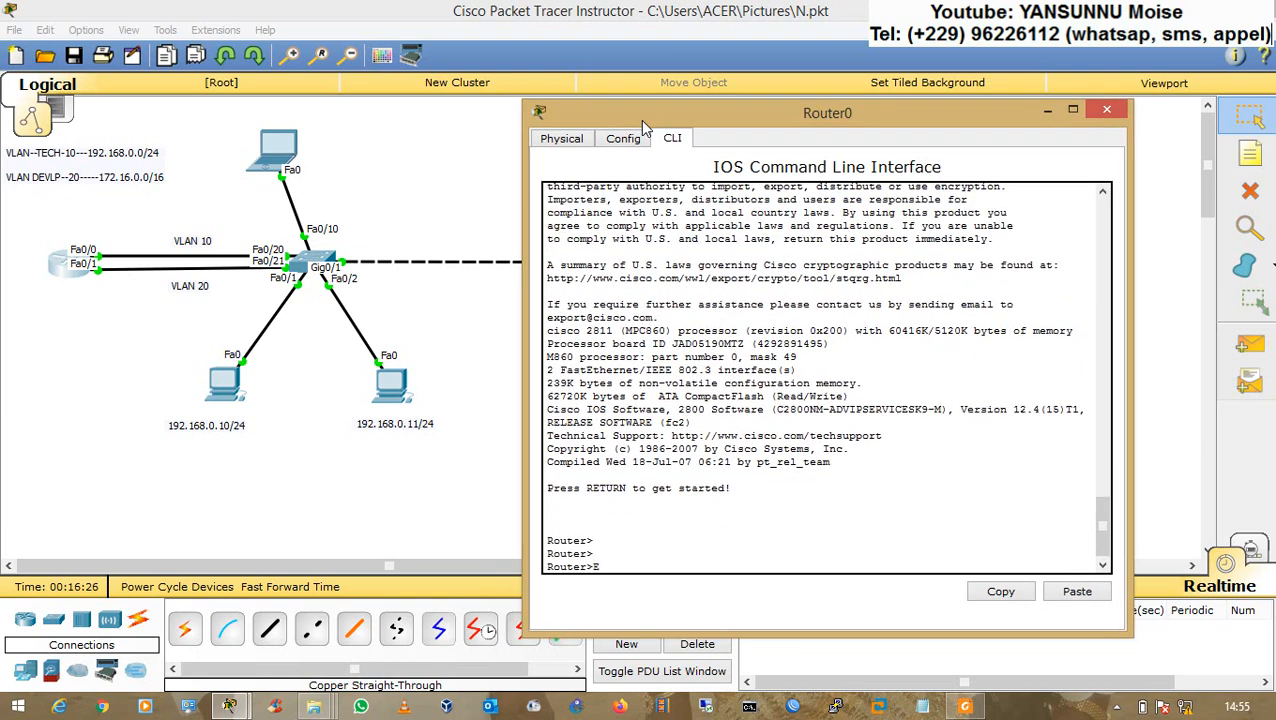
pyautogui.press('Return')
pyautogui.press('Return')
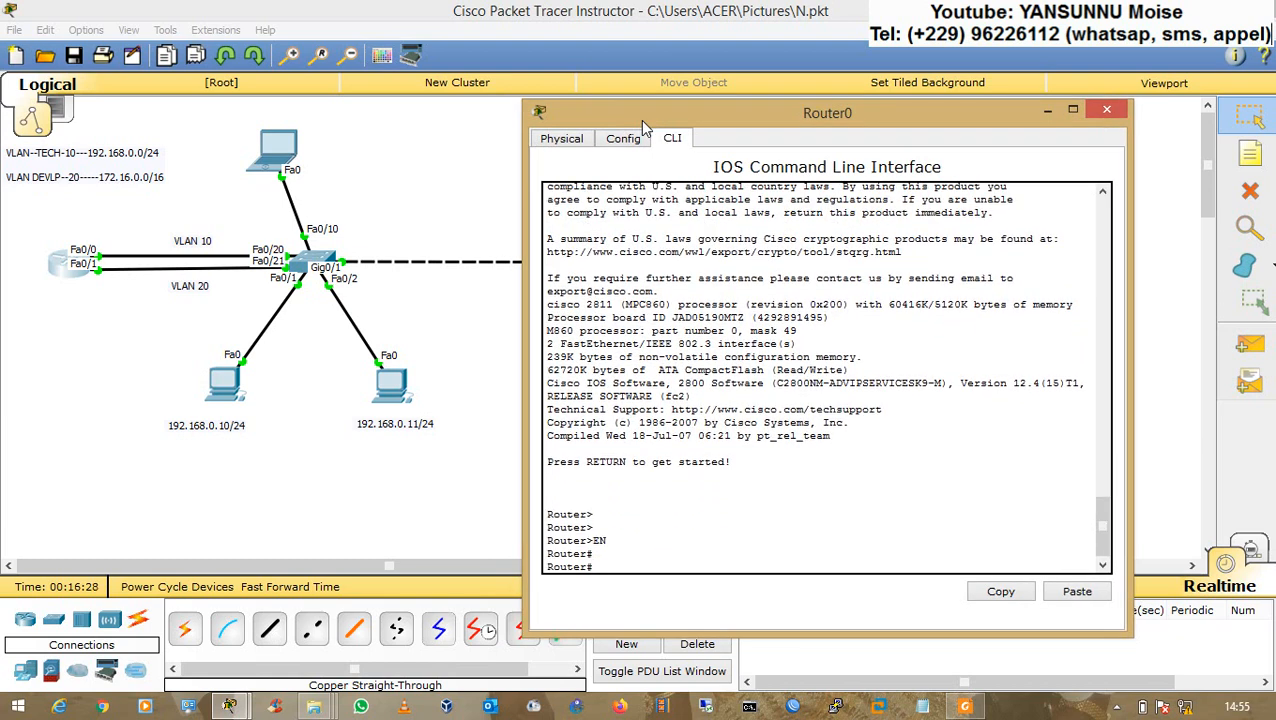
pyautogui.write('CONF T')
pyautogui.press('Return')
pyautogui.press('Return')
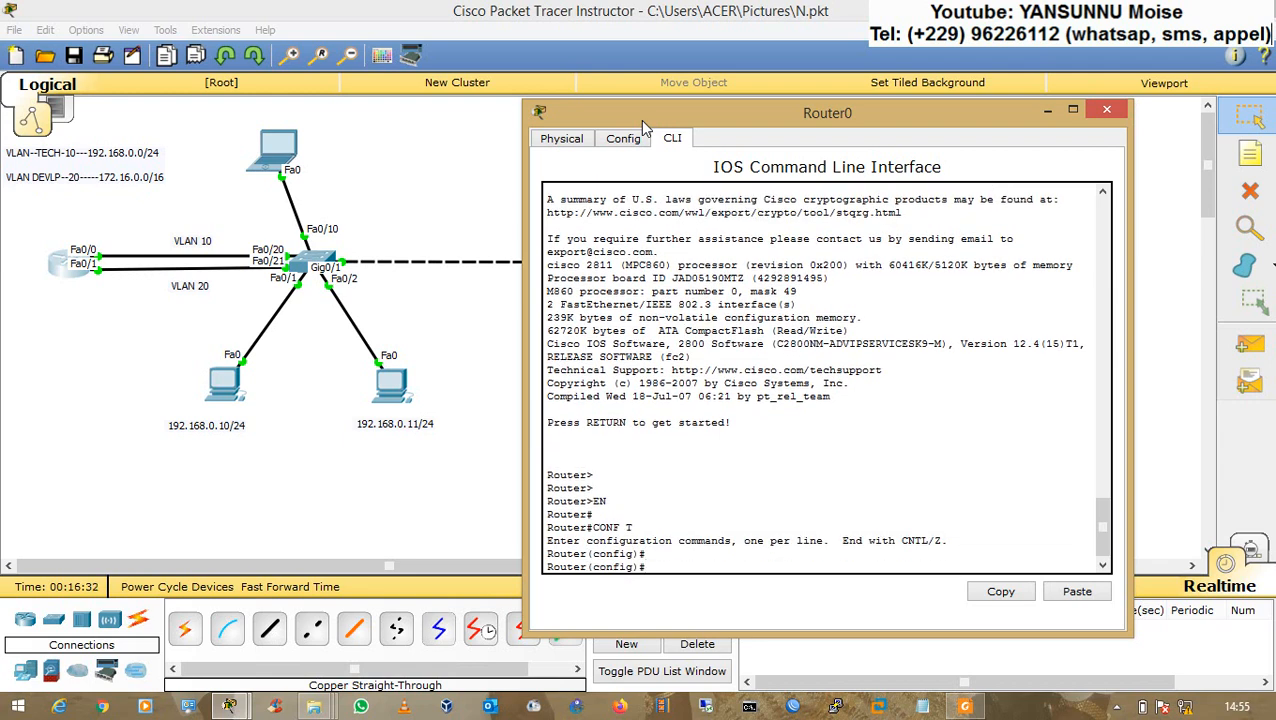
# Enter the configuration of interface FA 0/0, run NO SH, and shut the interface down with SH
pyautogui.write('INT FA 0/0')
pyautogui.press('Return')
pyautogui.write('NO SH')
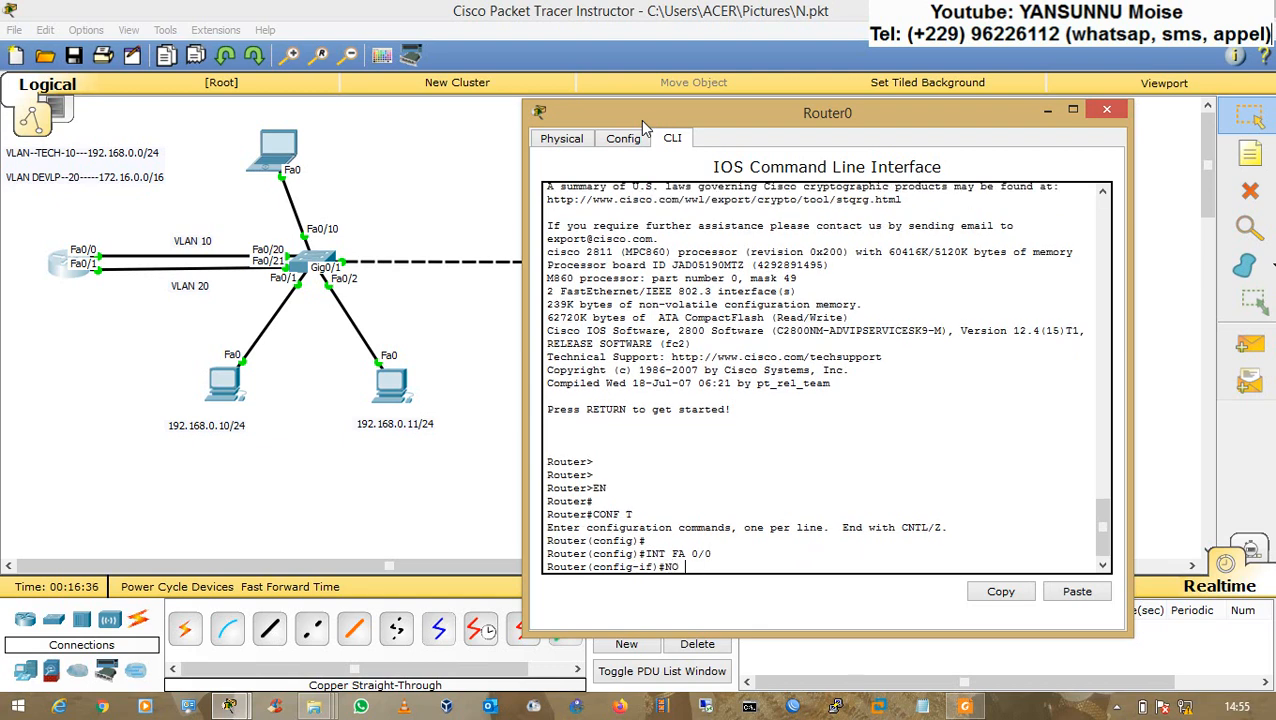
pyautogui.press('Return')
pyautogui.press('Return')
pyautogui.press('Return')
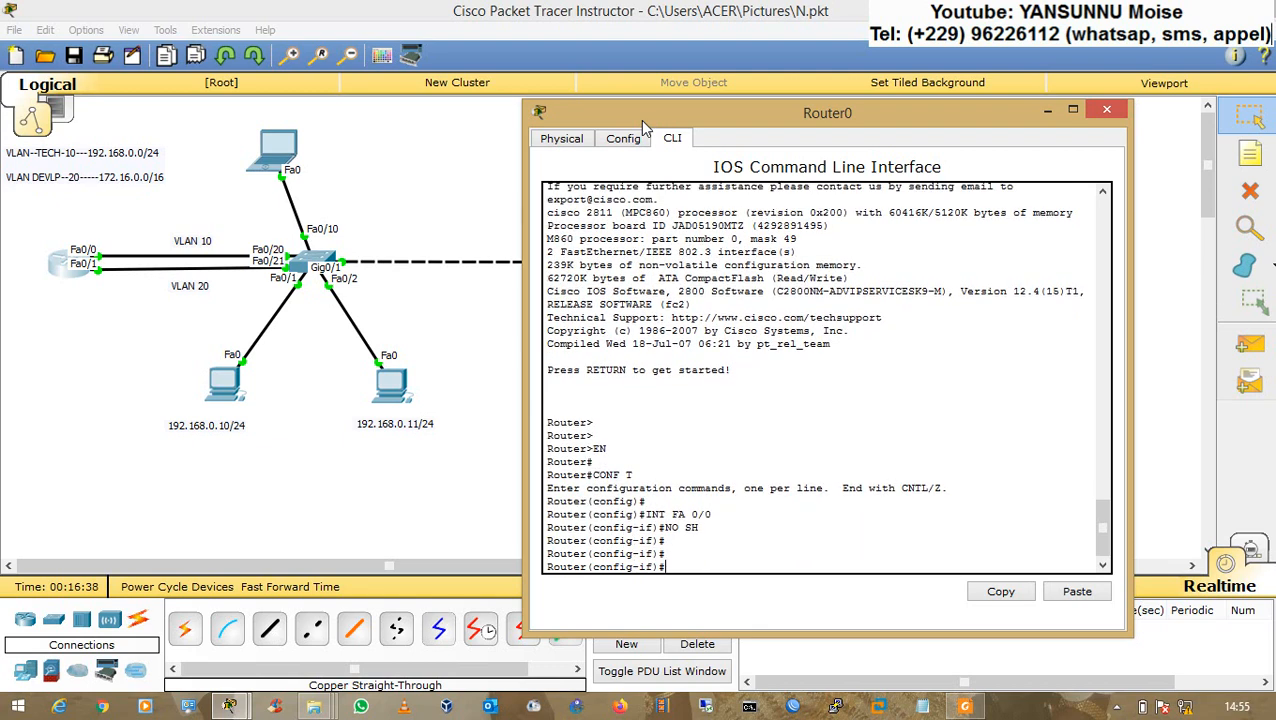
pyautogui.write('SH')
pyautogui.press('Return')
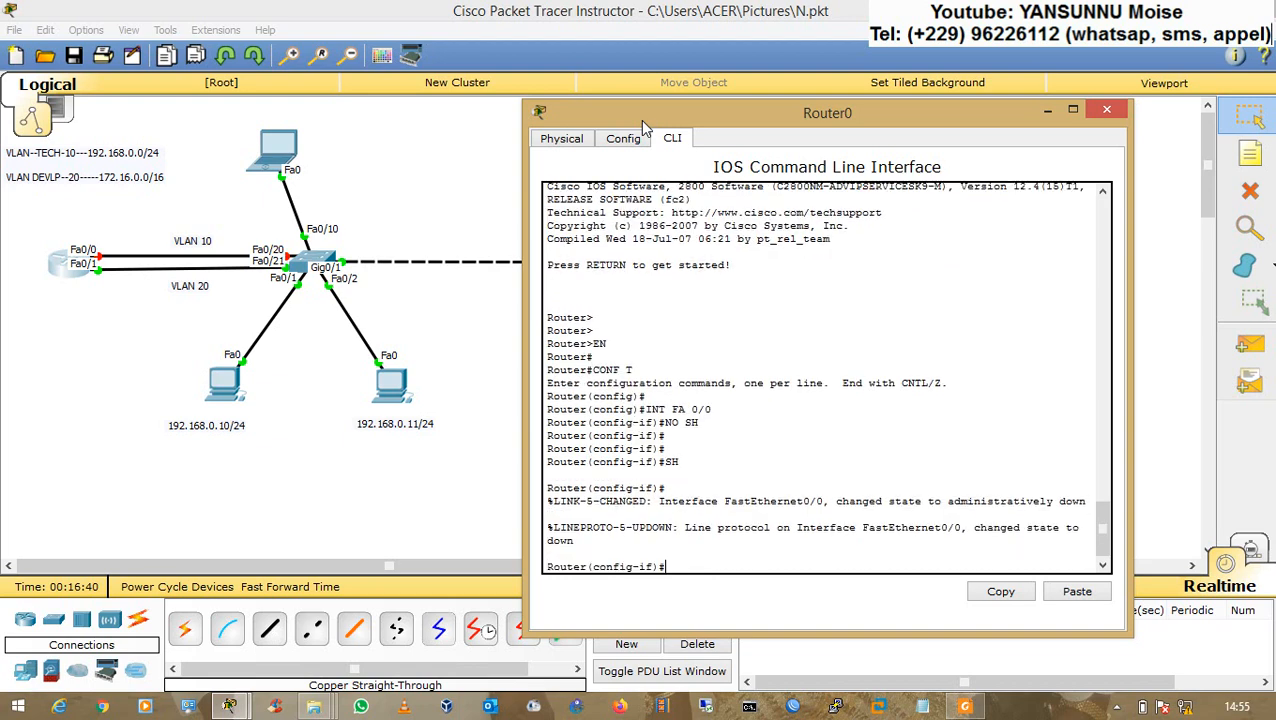
# Enter the configuration of interface FA 0/1 and shut it down with SH
pyautogui.press('Return')
pyautogui.press('Return')
pyautogui.write('INT FA ')
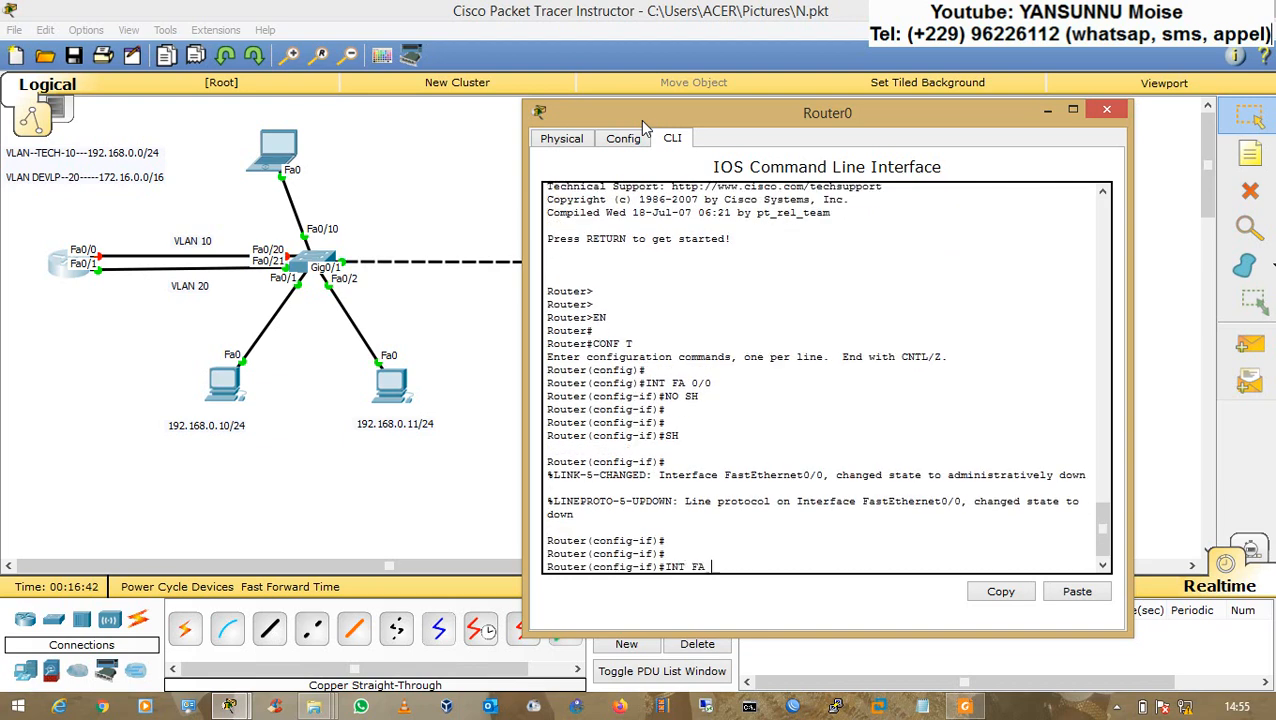
pyautogui.write('0/1')
pyautogui.press('Return')
pyautogui.press('Return')
pyautogui.press('Return')
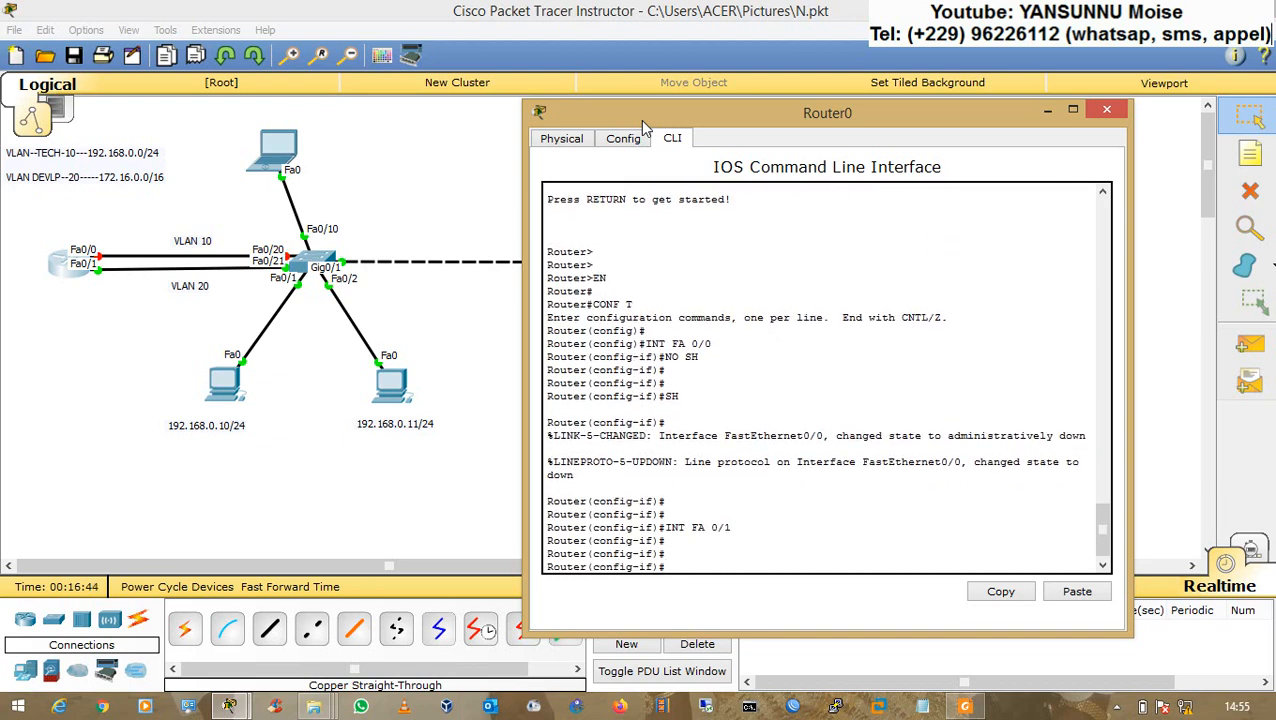
pyautogui.write('SH')
pyautogui.press('Return')
pyautogui.press('Return')
pyautogui.press('Return')
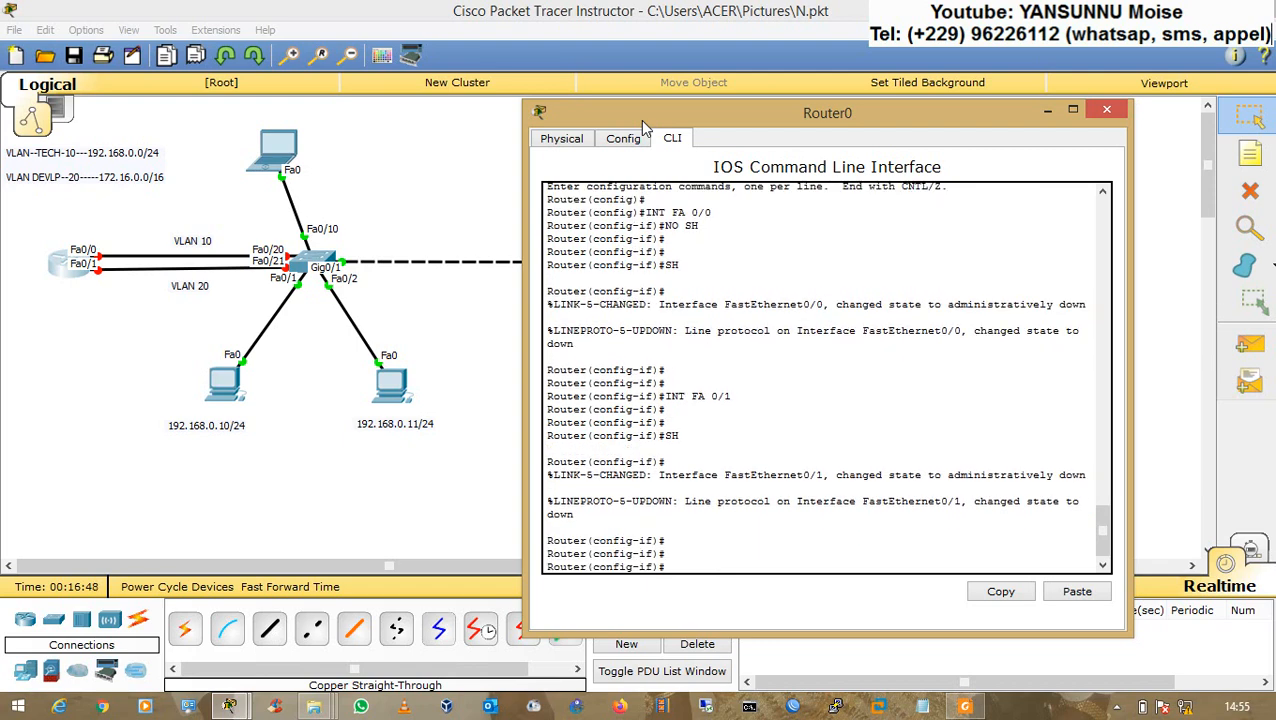
# Return to the topology and delete both cables between the router and the adjacent switch
pyautogui.click(372, 230)
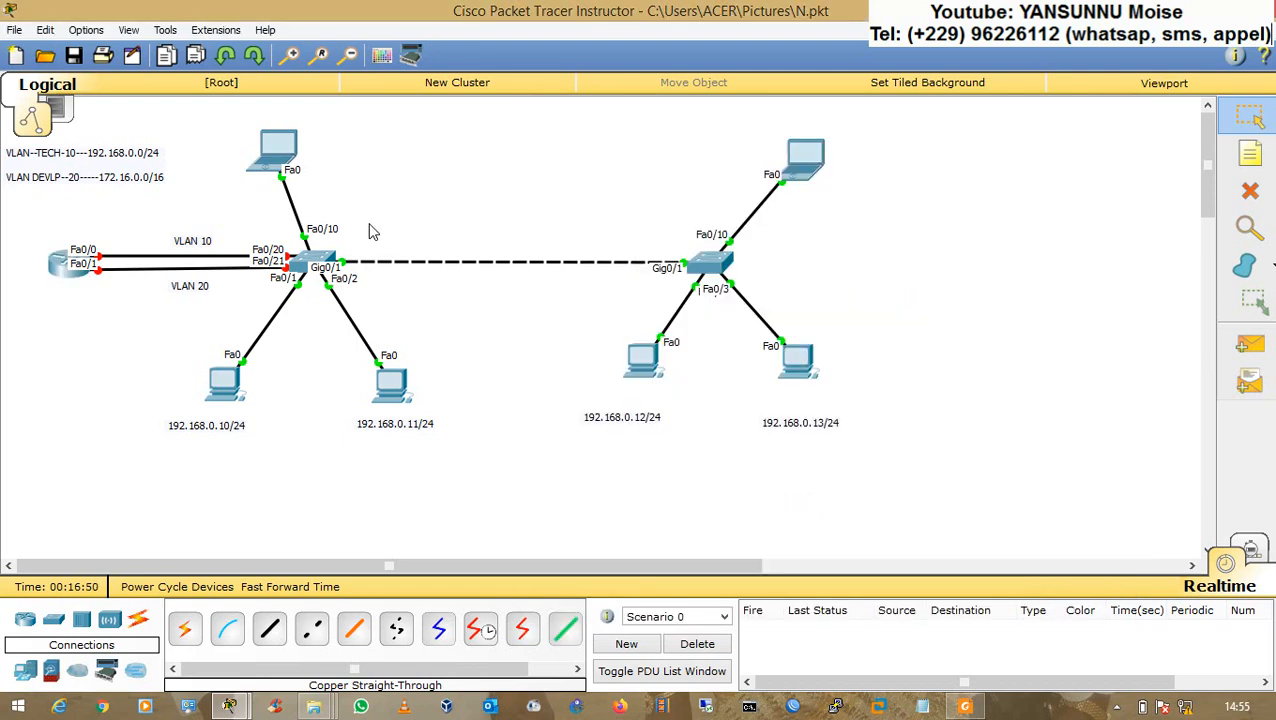
pyautogui.click(1250, 190)
pyautogui.click(194, 252)
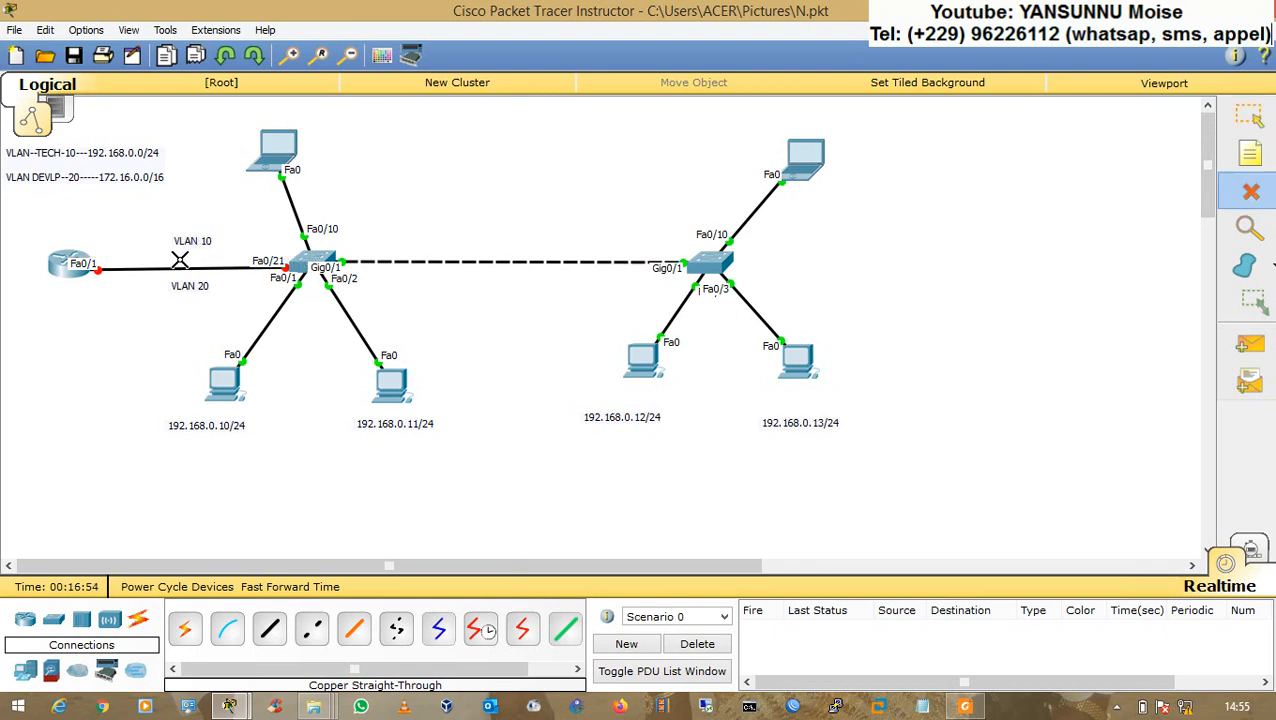
pyautogui.click(164, 268)
pyautogui.press('Escape')
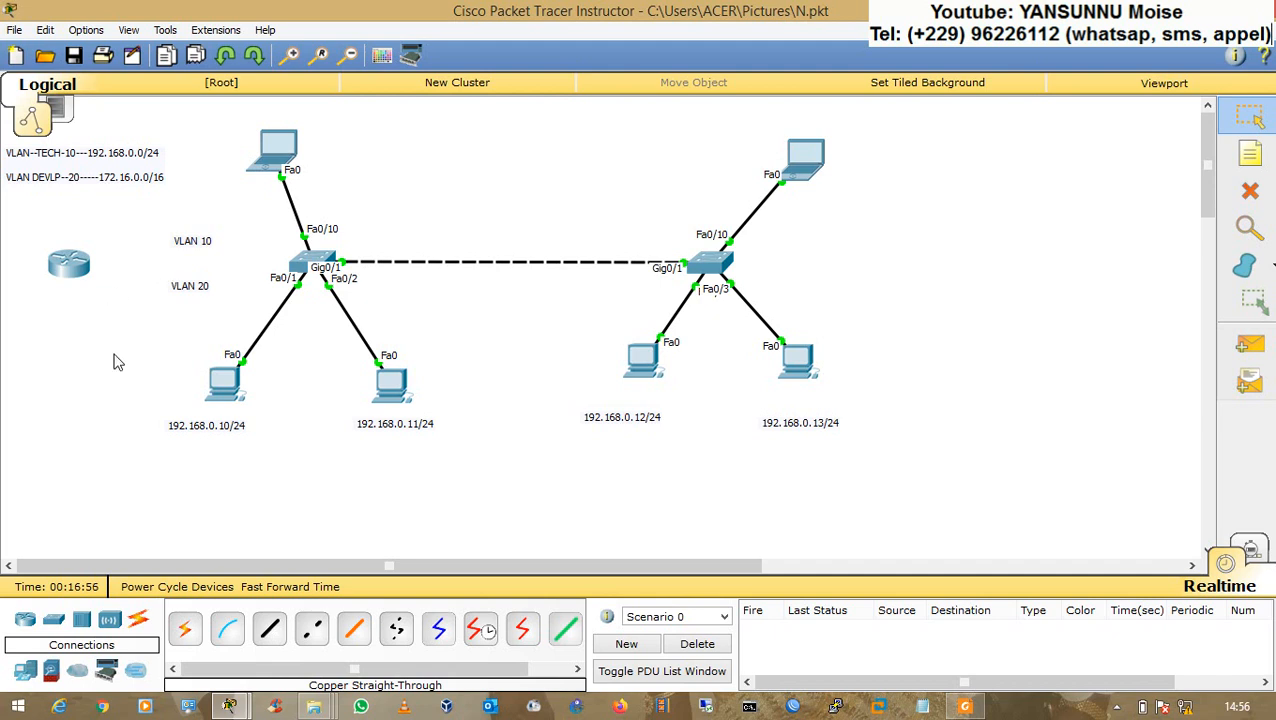
# Connect the router's FastEthernet0/0 to GigabitEthernet0/2 of the adjacent switch with a single copper straight-through cable
pyautogui.click(269, 628)
pyautogui.click(75, 258)
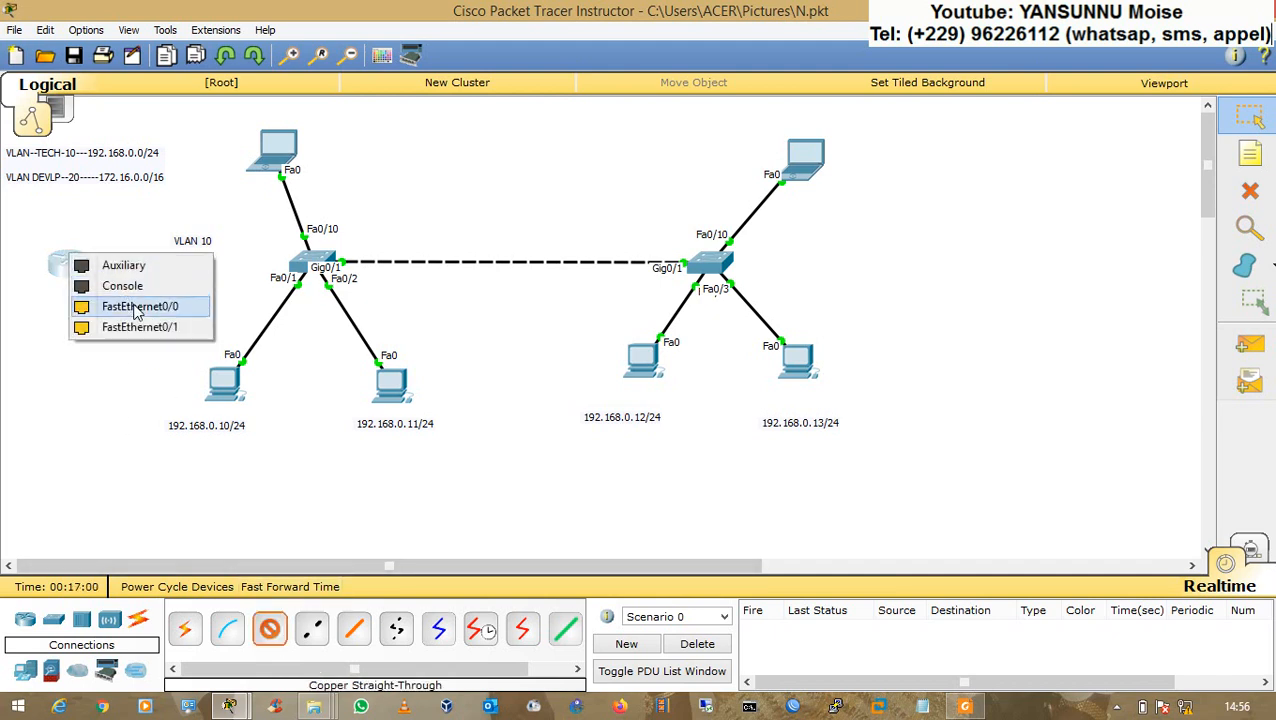
pyautogui.click(125, 305)
pyautogui.click(310, 262)
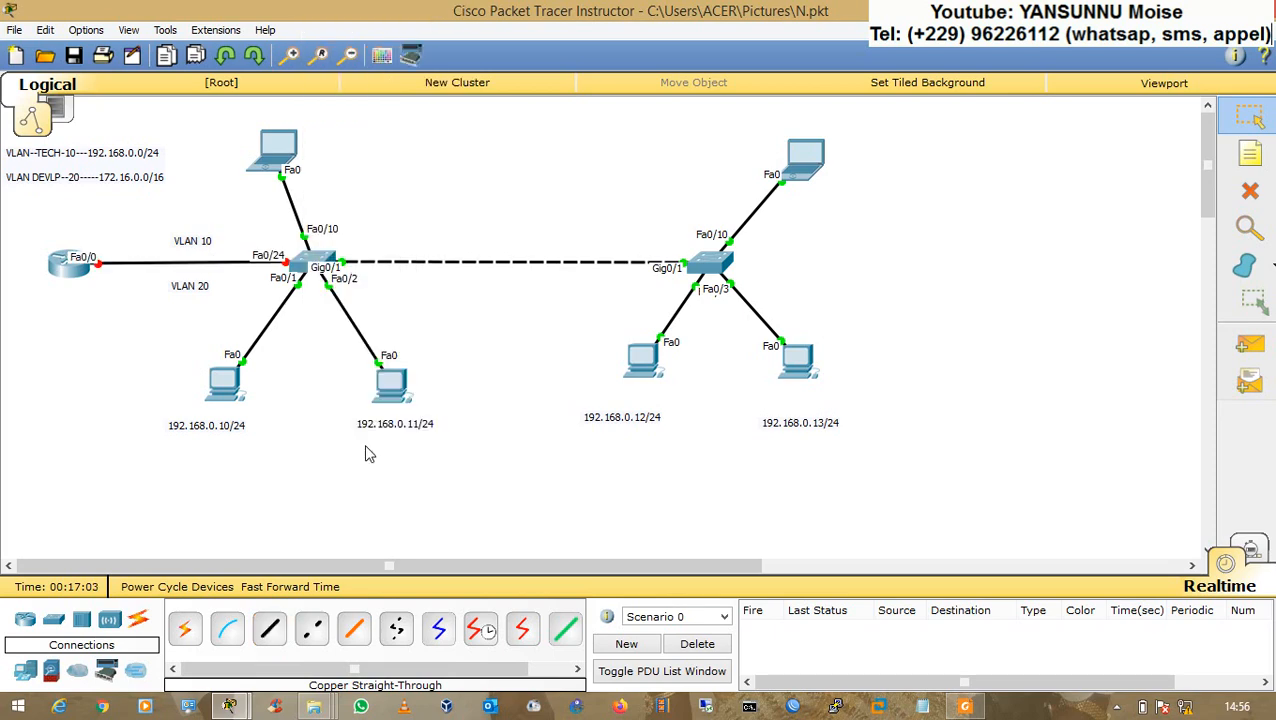
pyautogui.click(286, 263)
pyautogui.click(303, 268)
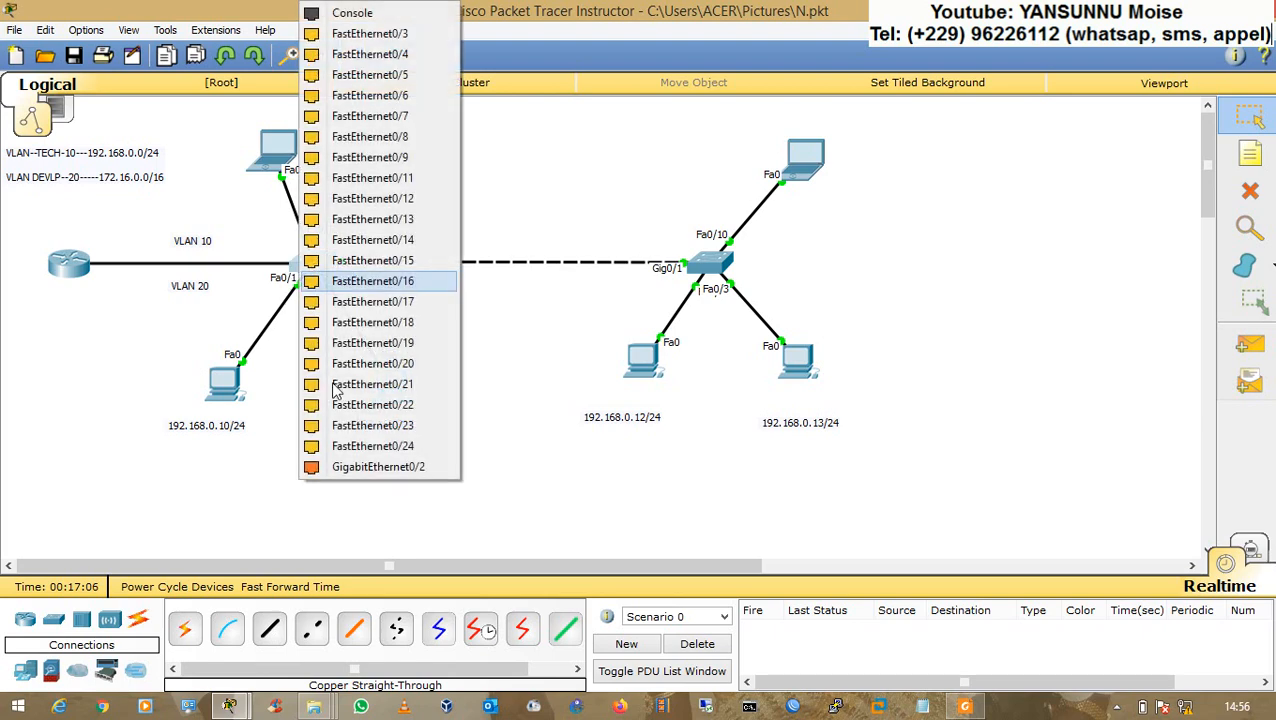
pyautogui.click(370, 468)
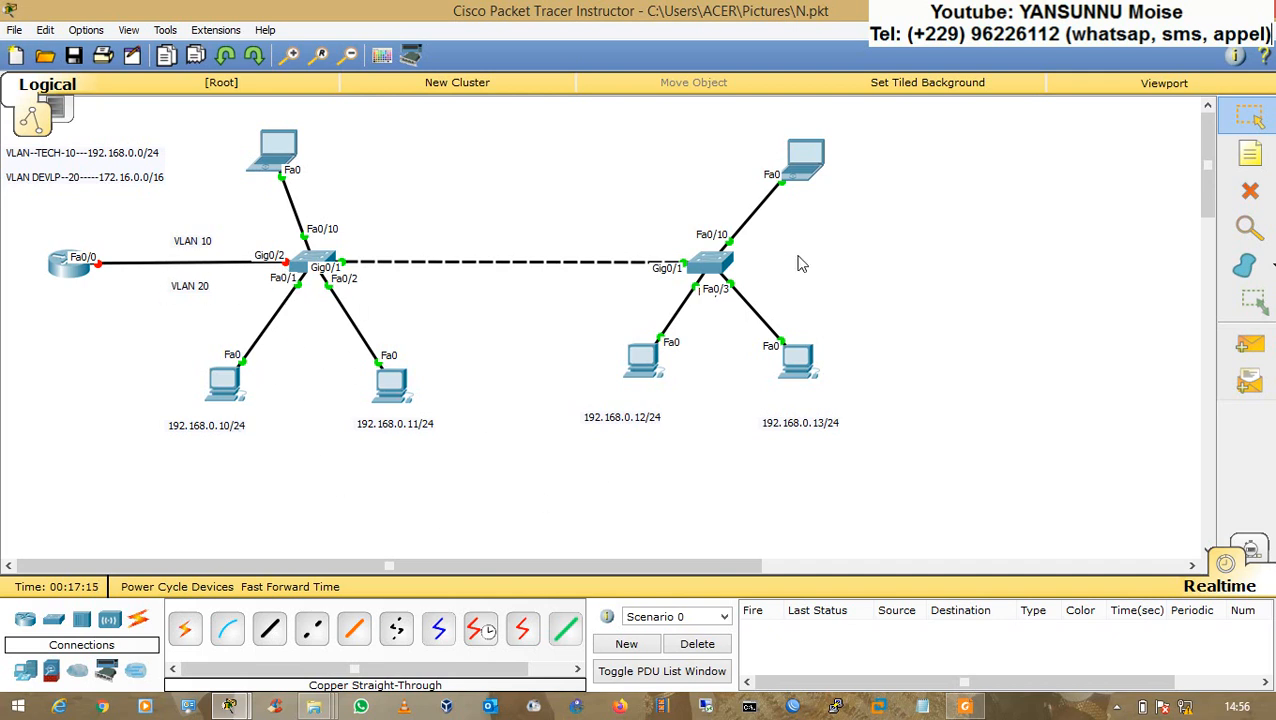
# Delete the "VLAN 10" and "VLAN 20" labels beside the router link
pyautogui.click(1250, 190)
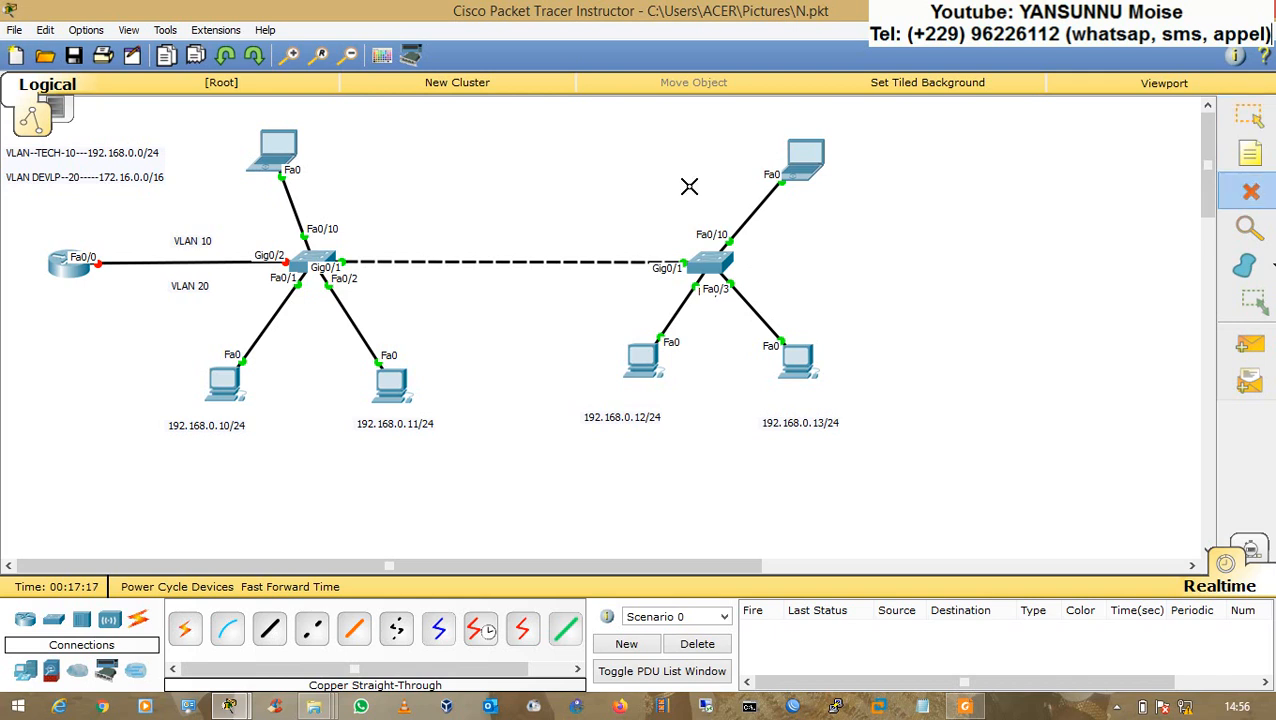
pyautogui.click(190, 241)
pyautogui.click(186, 285)
pyautogui.press('Escape')
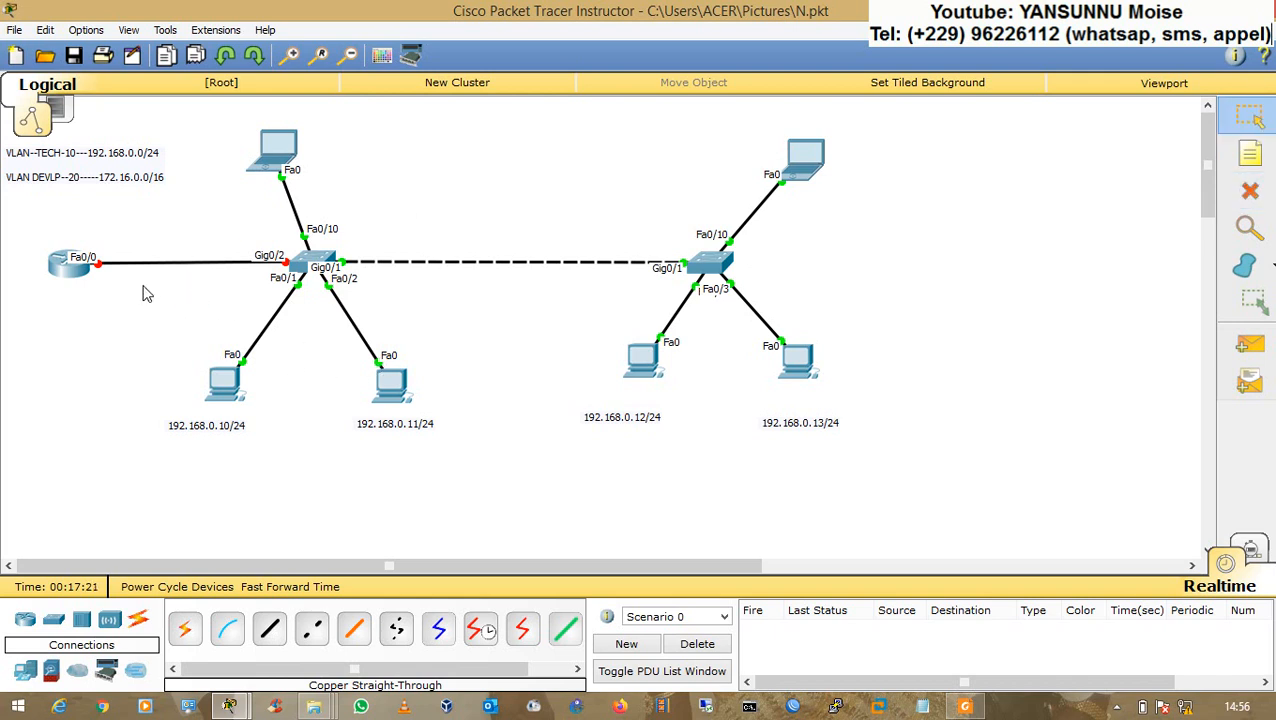
# Reopen the command line of the router and return to global configuration mode with EX
pyautogui.click(63, 272)
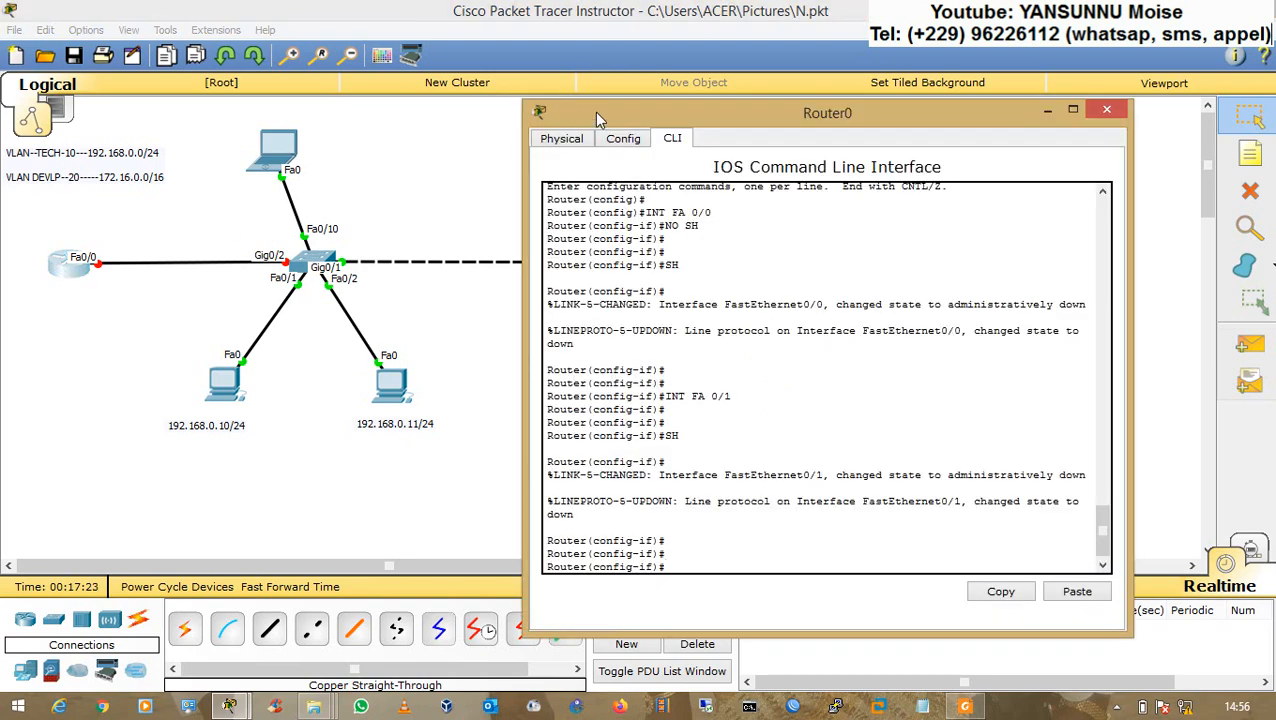
pyautogui.moveTo(594, 112); pyautogui.dragTo(619, 70)
pyautogui.press('Return')
pyautogui.press('Return')
pyautogui.write('E')
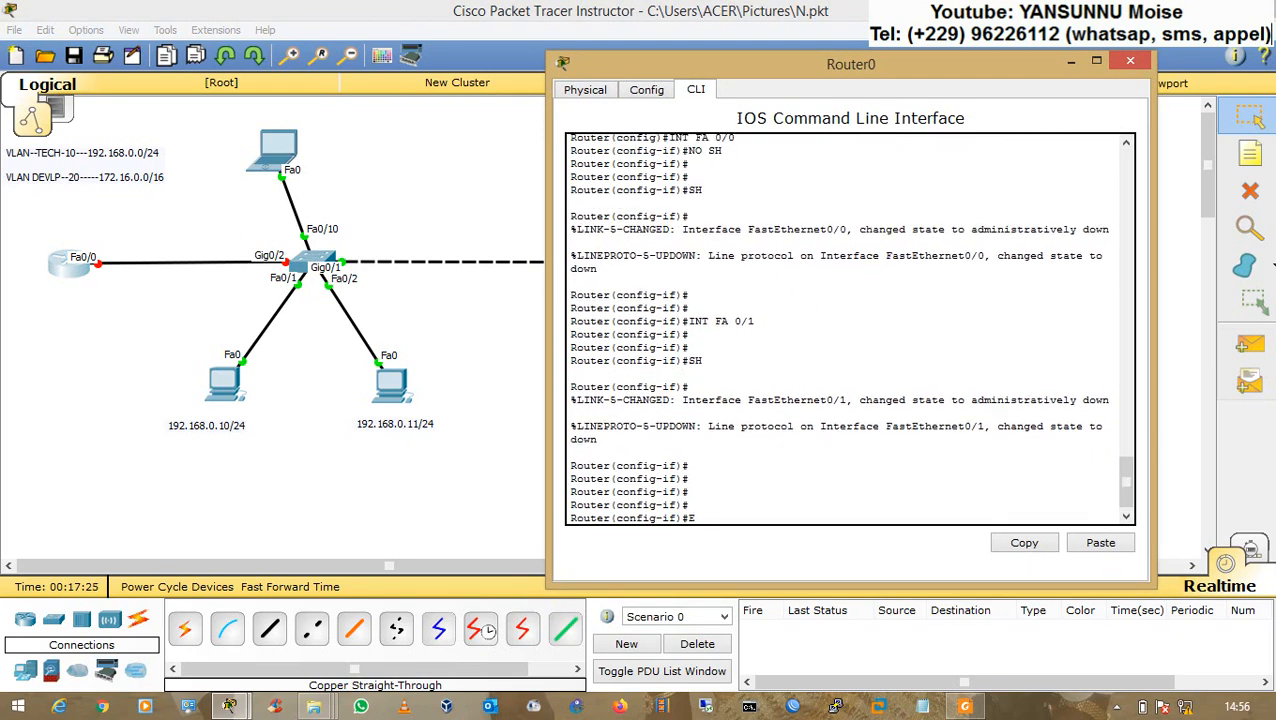
pyautogui.write('X')
pyautogui.press('Return')
pyautogui.press('Return')
# Enter the configuration of interface FA 0/0 and enable it with N SH
pyautogui.write('I')
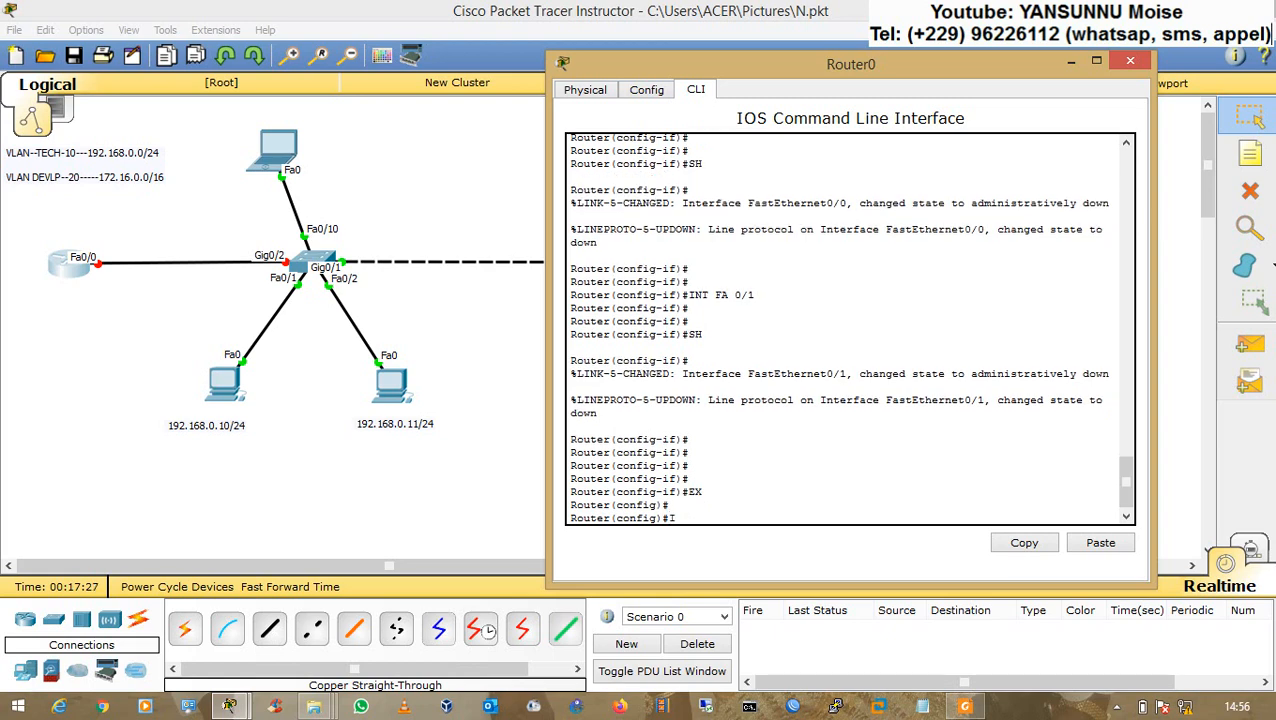
pyautogui.write('NT FA 0/0')
pyautogui.press('Return')
pyautogui.press('Return')
pyautogui.write('N SH')
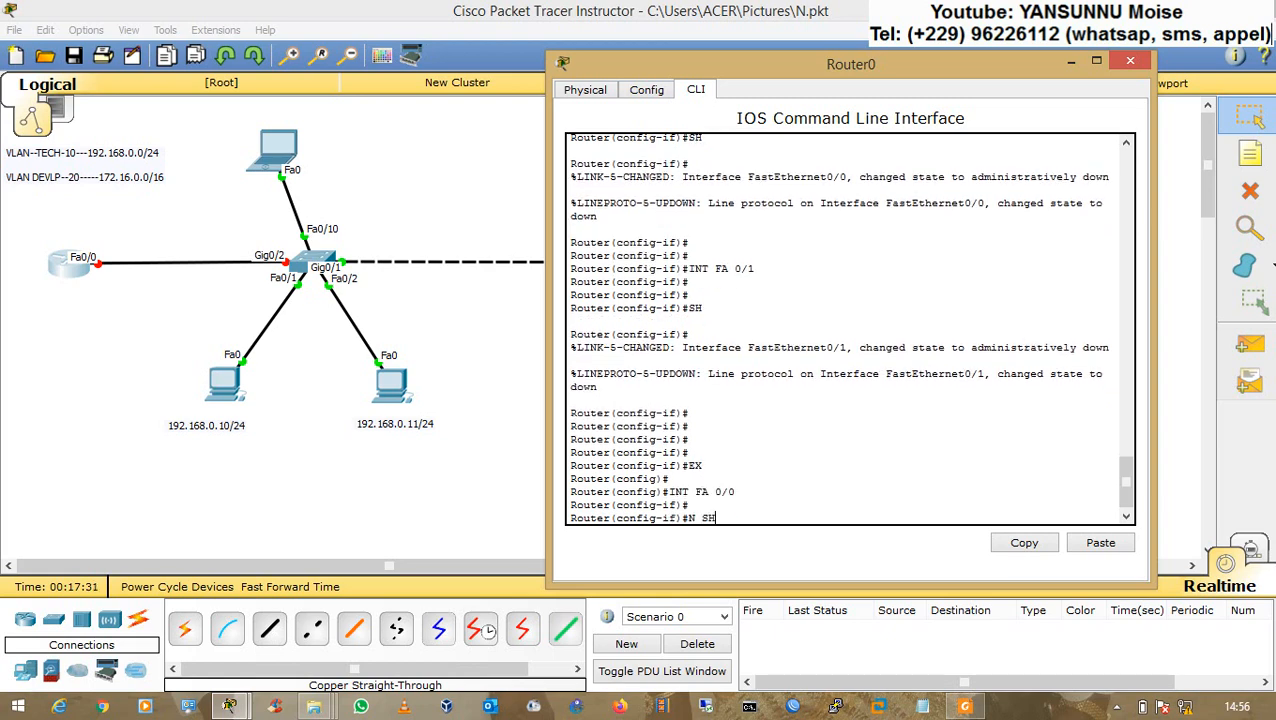
pyautogui.press('Return')
pyautogui.press('Return')
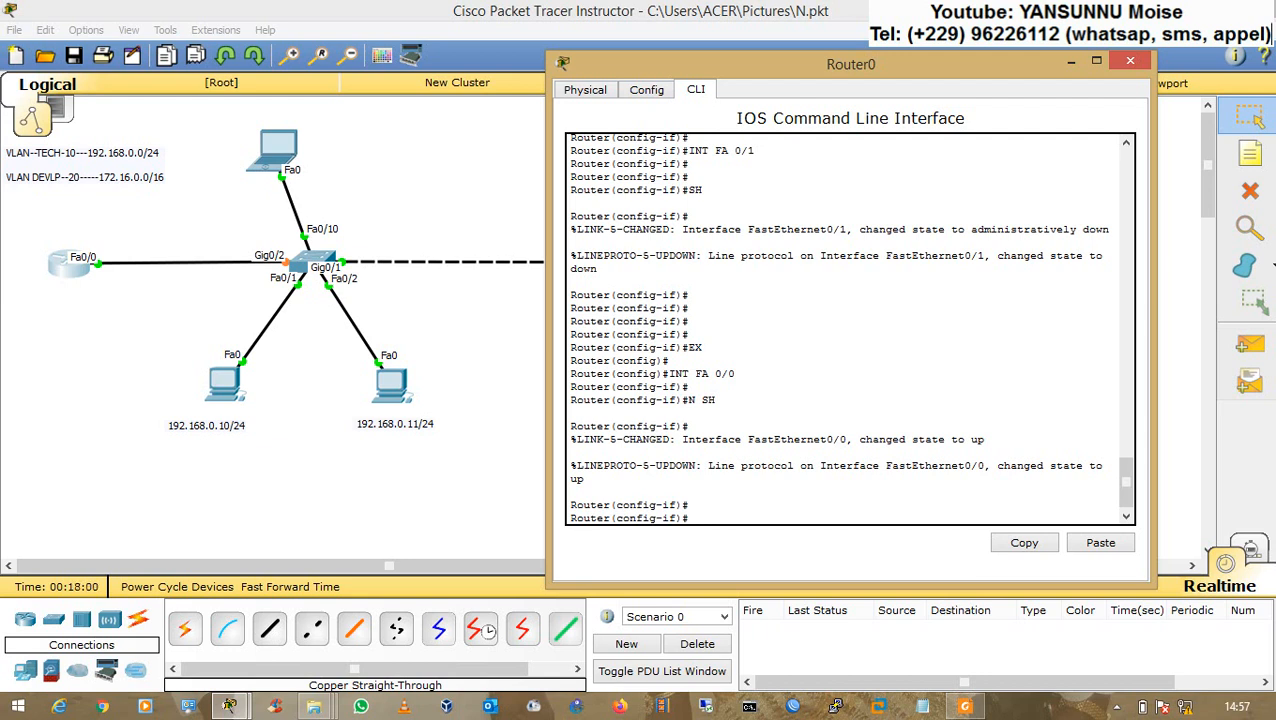
# Create the subinterface FA 0/0.10 on the router for VLAN 10
pyautogui.write('INT FA 0/0.10')
pyautogui.press('BackSpace')
pyautogui.write('0')
pyautogui.press('Return')
pyautogui.press('Return')
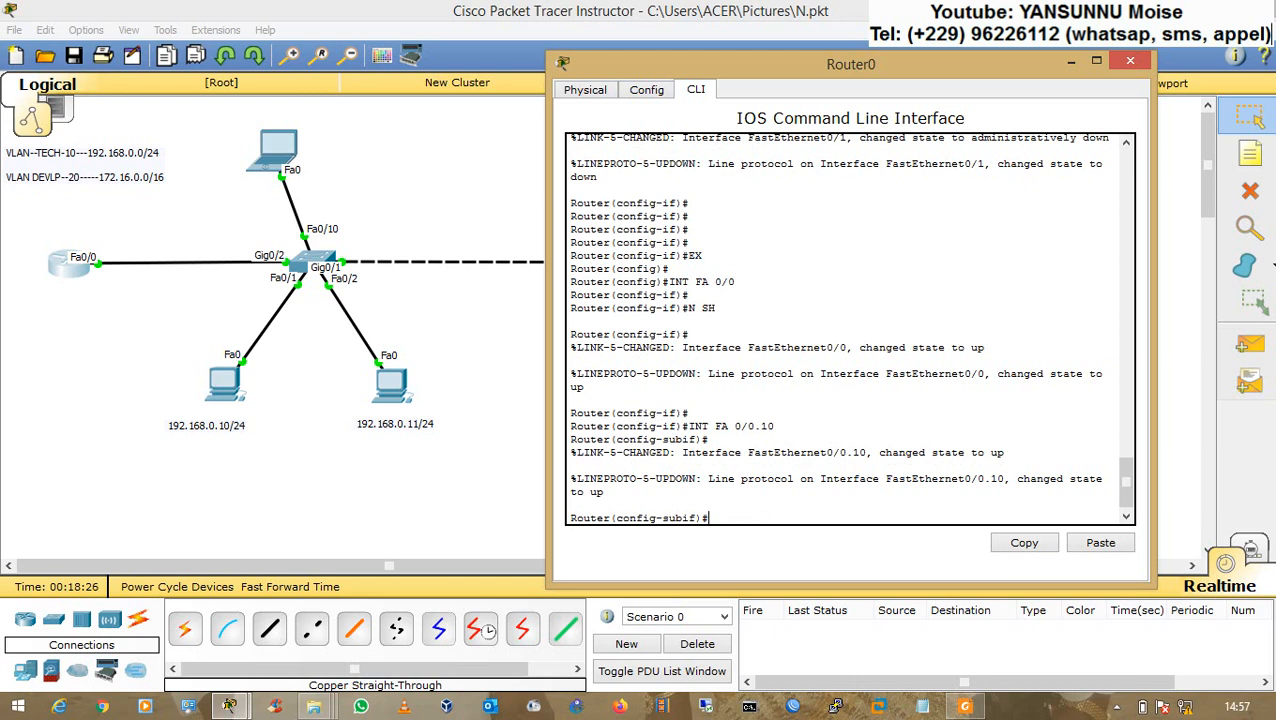
# Set the encapsulation of subinterface 0/0.10 to Dot1Q with VLAN ID 10
pyautogui.write('EN')
pyautogui.press('Tab')
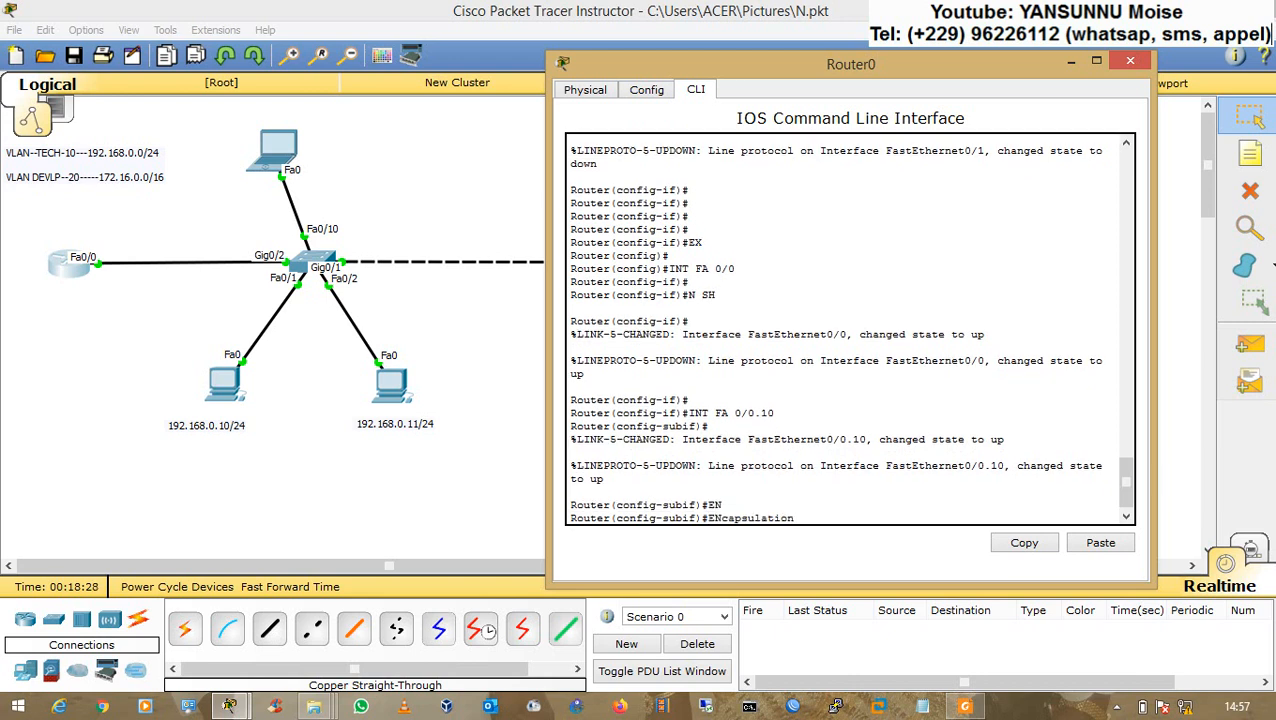
pyautogui.write('D')
pyautogui.press('Tab')
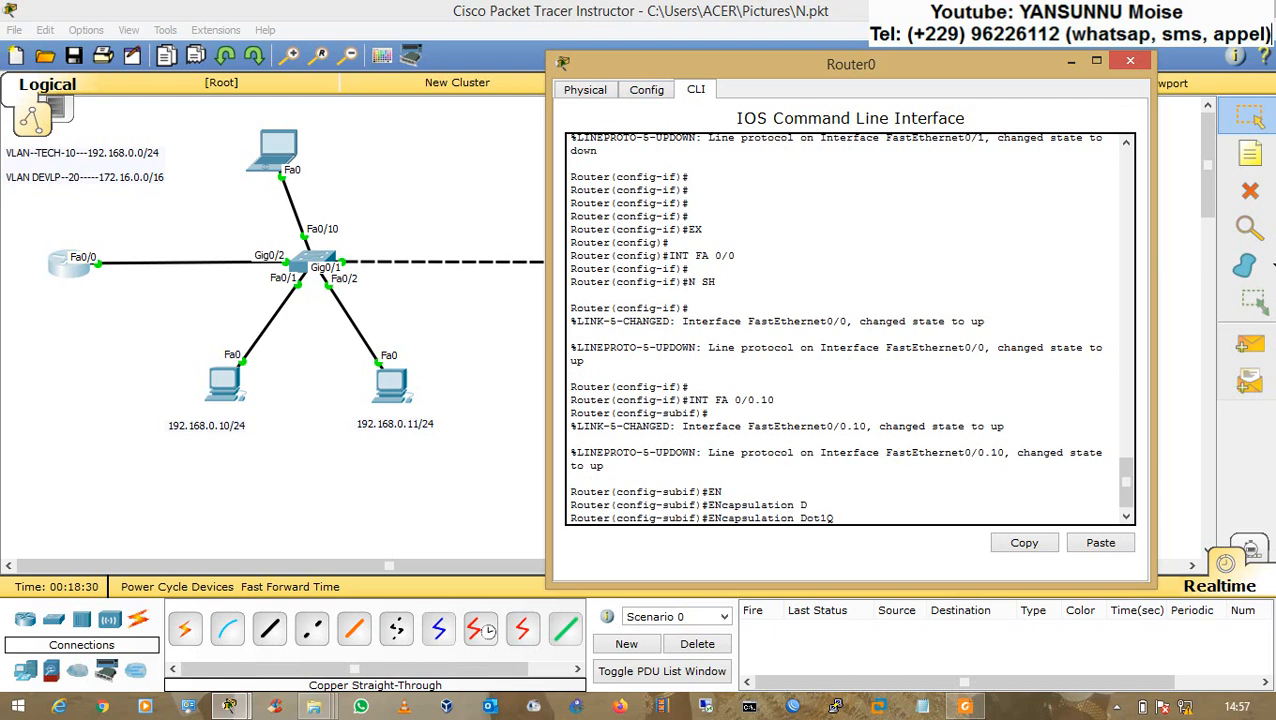
pyautogui.write('10')
pyautogui.moveTo(852, 518); pyautogui.dragTo(839, 518)
pyautogui.click(855, 518)
pyautogui.moveTo(854, 518); pyautogui.dragTo(839, 518)
pyautogui.click(839, 518)
pyautogui.moveTo(855, 518); pyautogui.dragTo(839, 518)
pyautogui.press('Return')
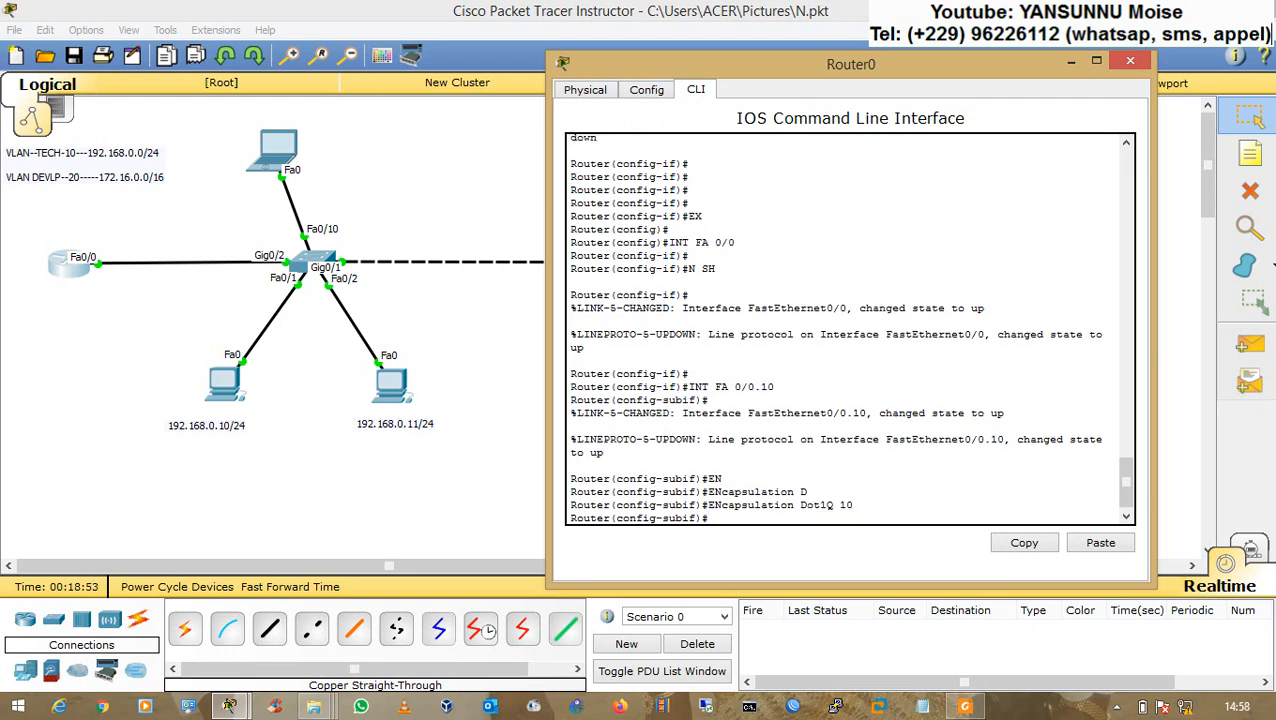
# Assign IP address 192.168.0.254 with mask 255.255.255.0 to subinterface FA 0/0.10
pyautogui.write('IP AD')
pyautogui.press('Tab')
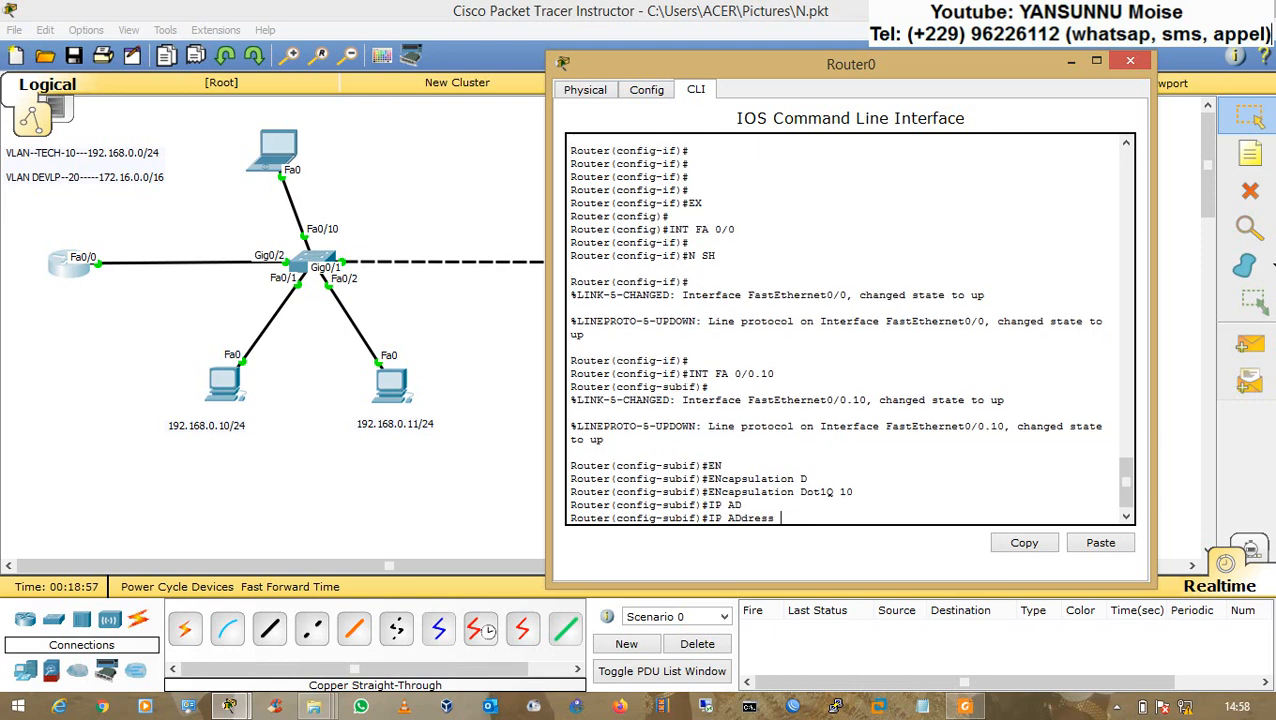
pyautogui.write('192.168.0.254 255.25')
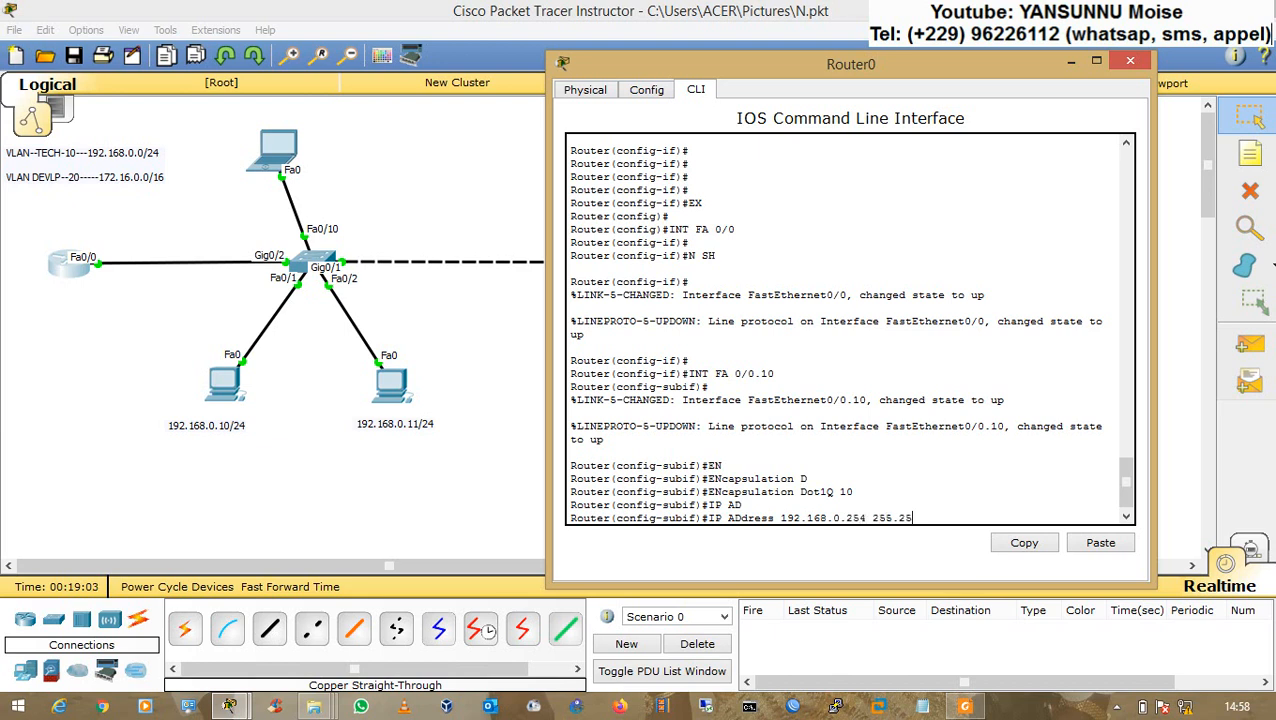
pyautogui.write('5.255.0')
pyautogui.press('Return')
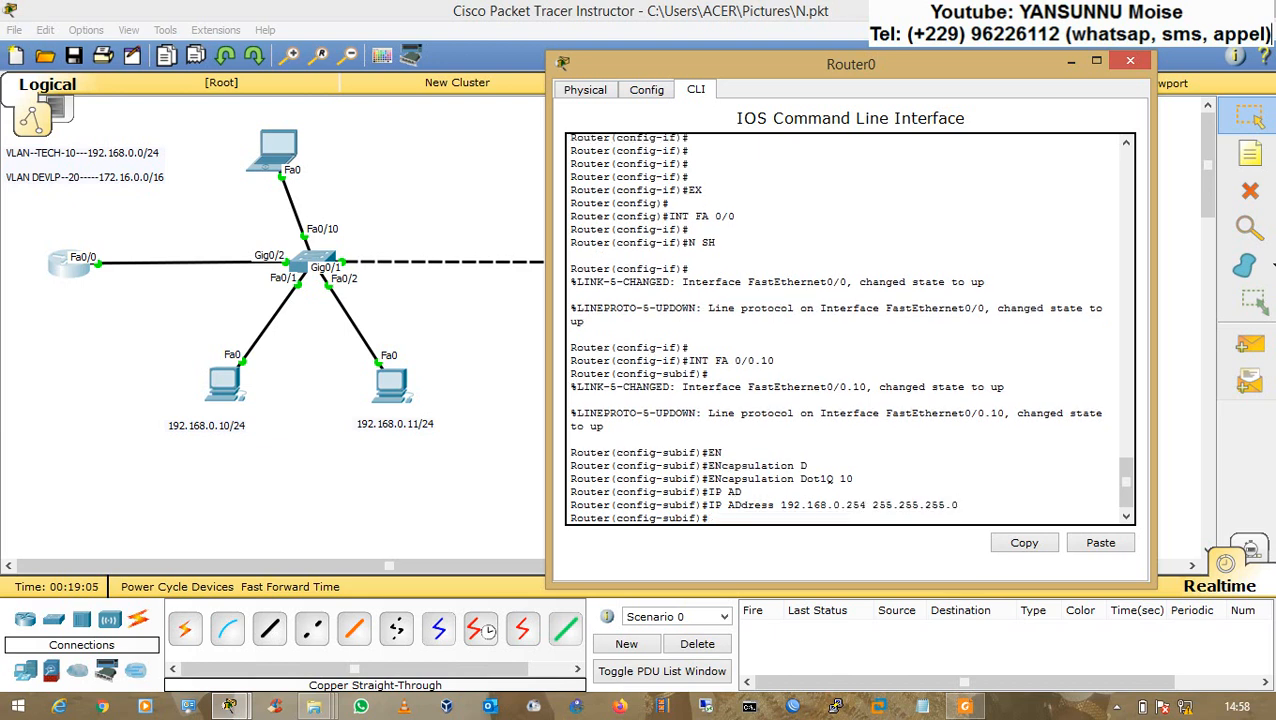
# Create the subinterface FA 0/0.20 on the router for VLAN 20
pyautogui.write('INT FA 0/0.20')
pyautogui.press('Return')
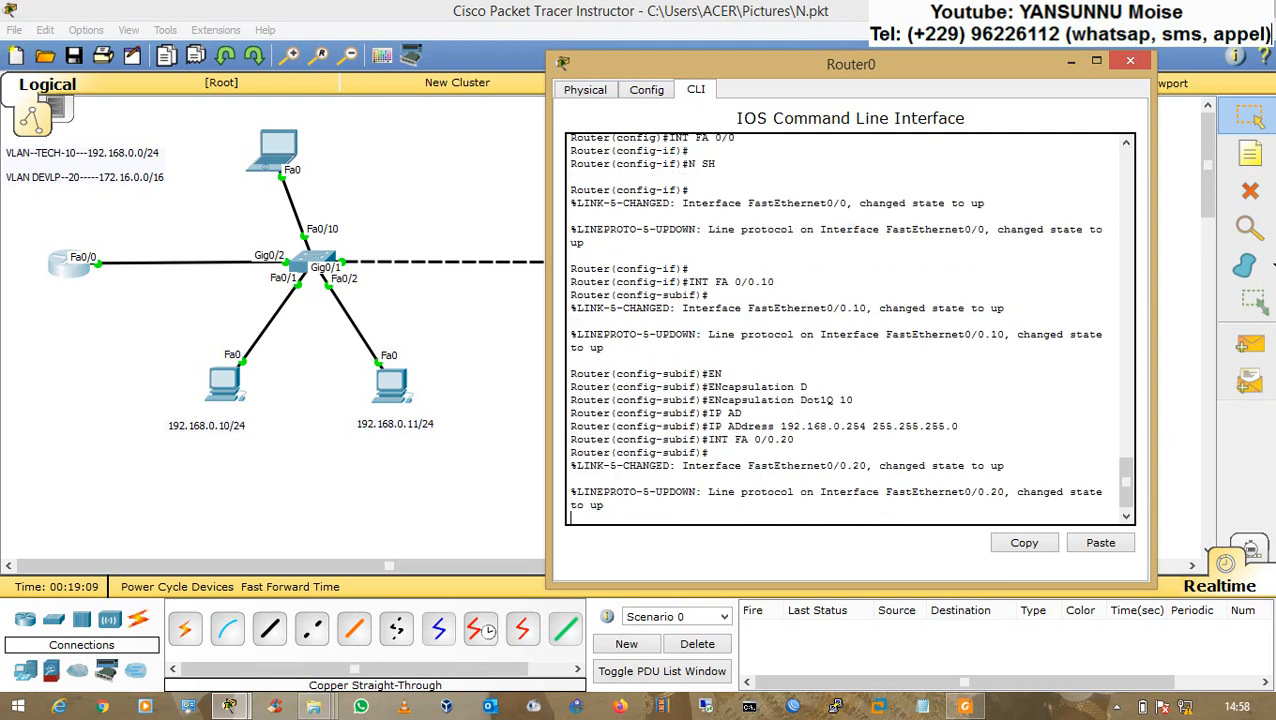
pyautogui.press('Return')
pyautogui.write('EN')
pyautogui.press('Tab')
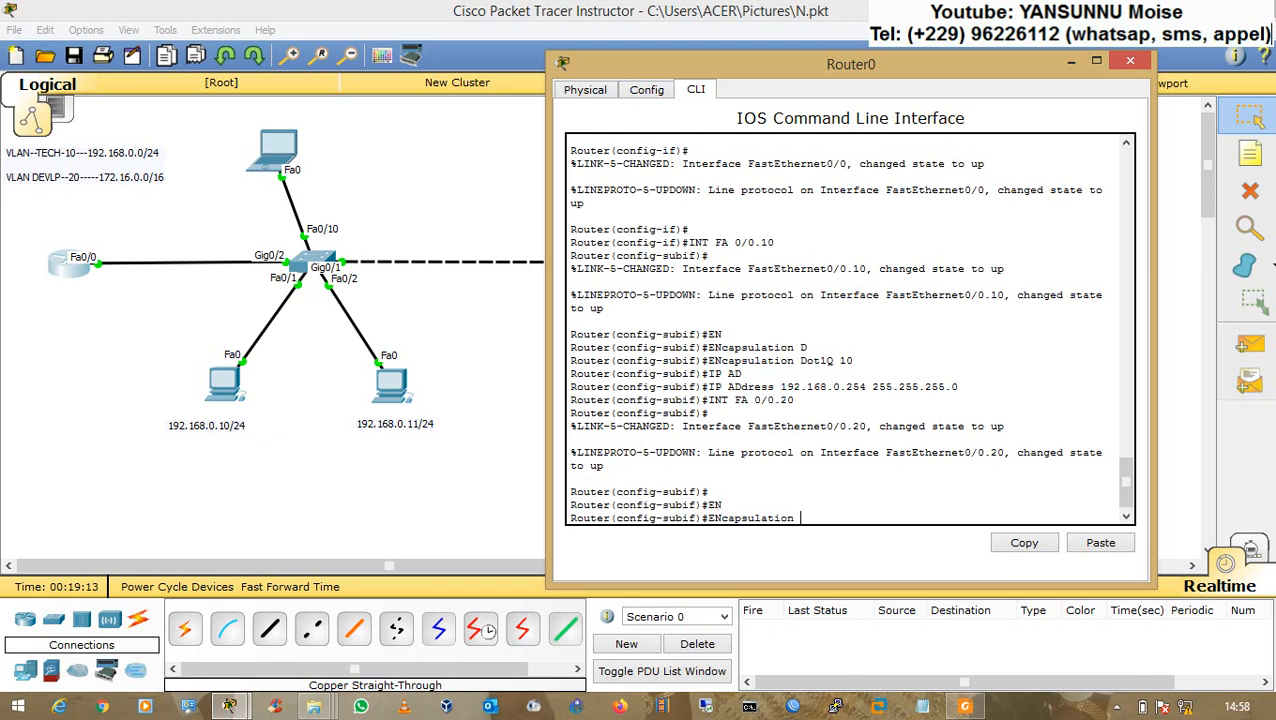
pyautogui.press('BackSpace')
pyautogui.press('BackSpace')
pyautogui.press('BackSpace')
pyautogui.moveTo(708, 386); pyautogui.dragTo(958, 387)
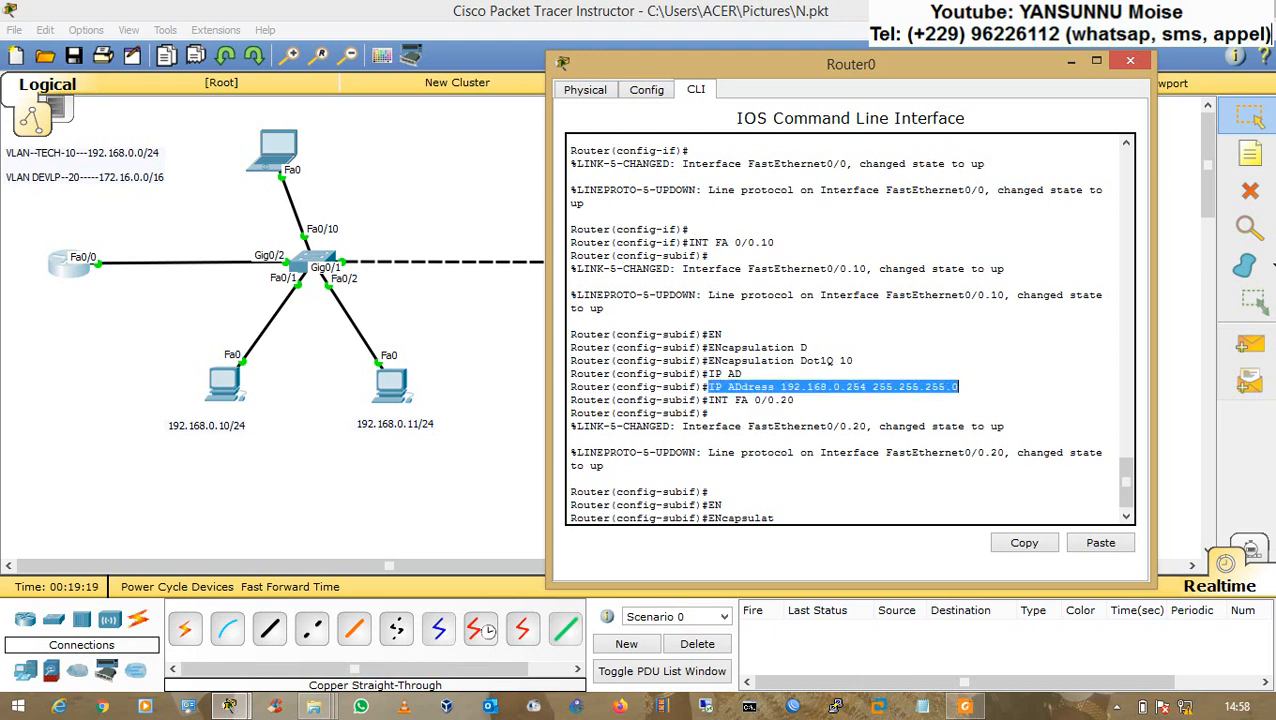
pyautogui.hotkey('ctrl', 'c')
pyautogui.press('BackSpace')
pyautogui.press('BackSpace')
pyautogui.press('BackSpace')
pyautogui.press('BackSpace')
pyautogui.press('BackSpace')
pyautogui.press('BackSpace')
pyautogui.press('BackSpace')
pyautogui.press('BackSpace')
pyautogui.press('BackSpace')
pyautogui.press('BackSpace')
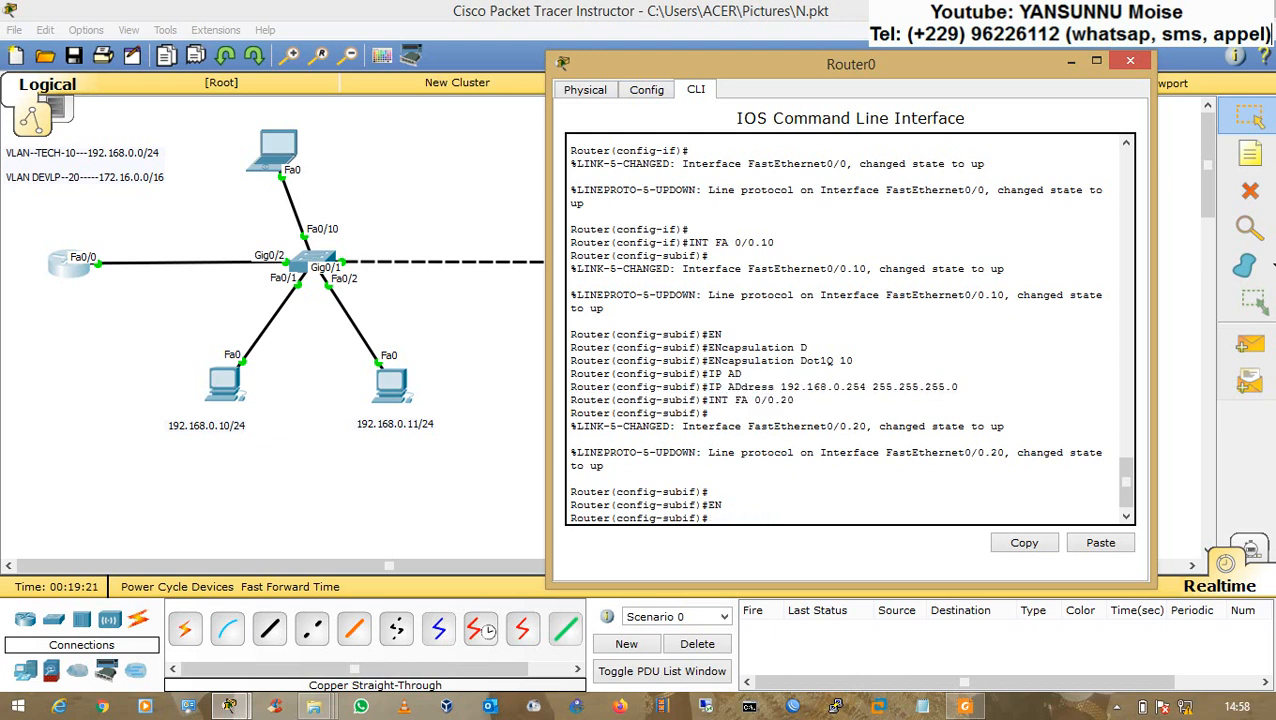
# Try to assign IP address 172.168.0.254 with mask 255.255.0.0 to subinterface FA 0/0.20 before setting its encapsulation
pyautogui.write('IP ADD')
pyautogui.press('Tab')
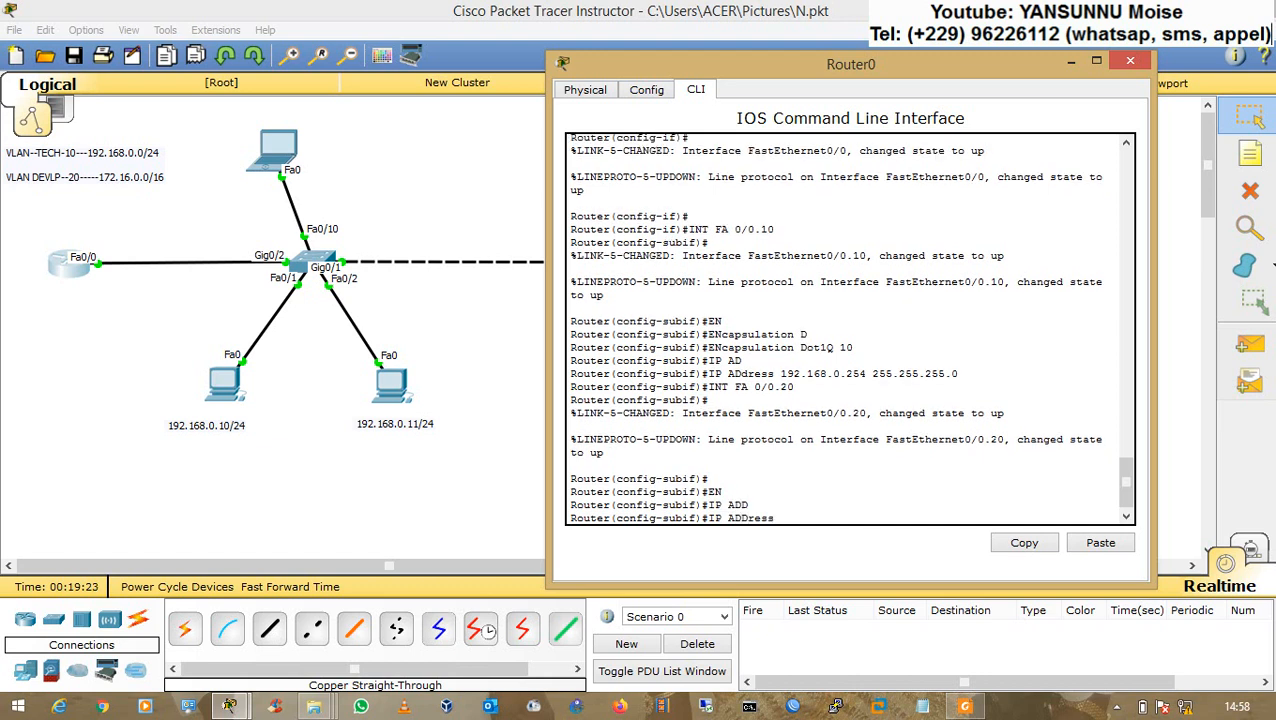
pyautogui.write('172.168.0.254 255.255.0.0')
pyautogui.press('Return')
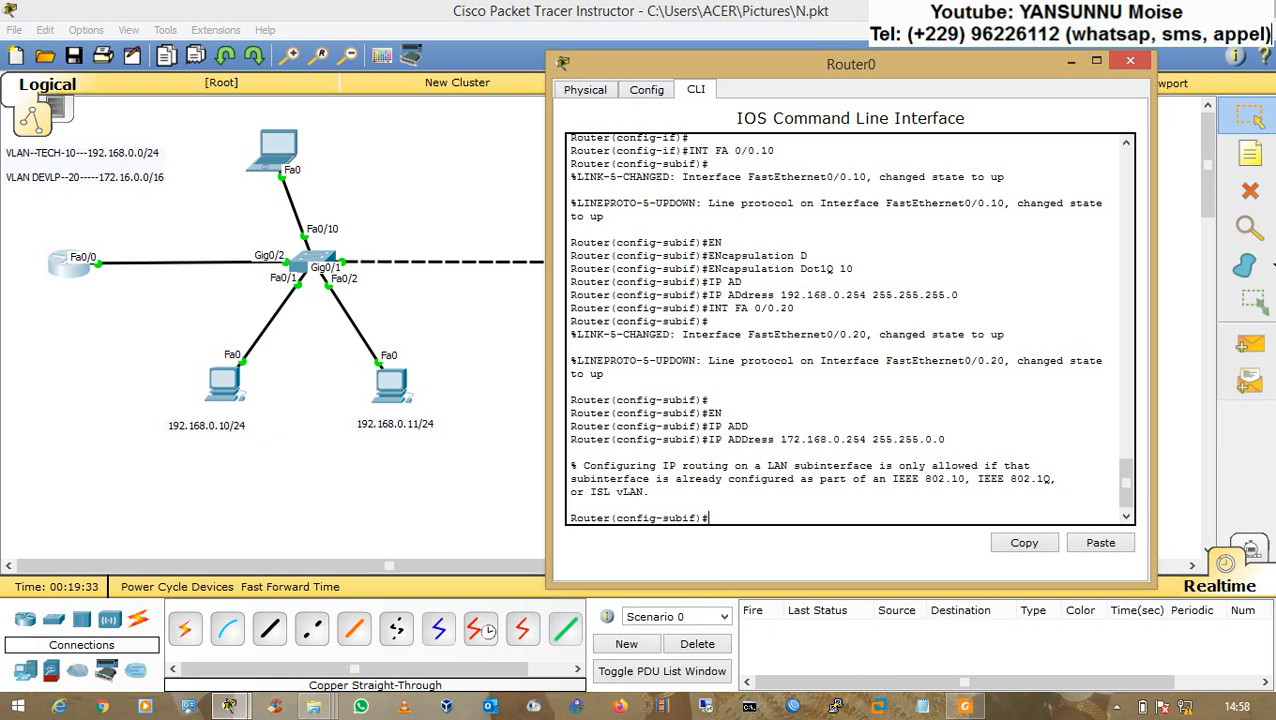
# Set the encapsulation of subinterface FA 0/0.20 to Dot1Q with VLAN ID 20
pyautogui.moveTo(650, 491); pyautogui.dragTo(570, 465)
pyautogui.click(584, 465)
pyautogui.write('EN')
pyautogui.press('Tab')
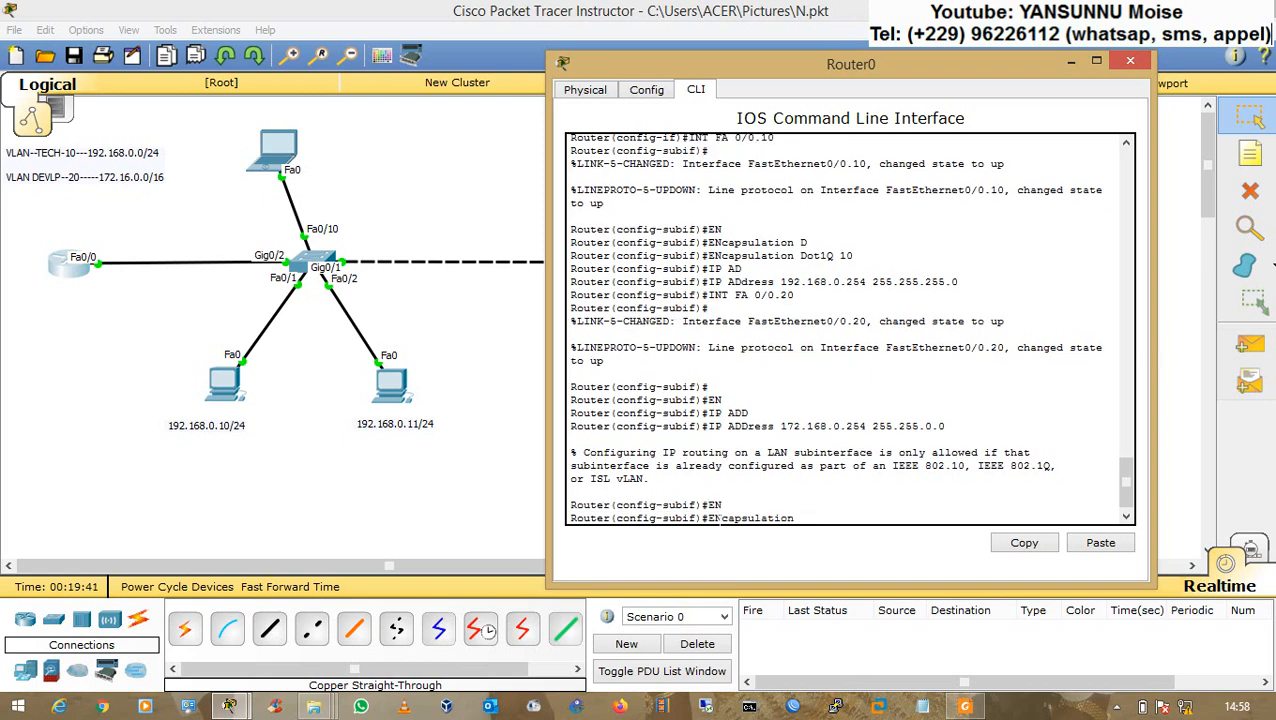
pyautogui.write('D')
pyautogui.press('Tab')
pyautogui.write('20')
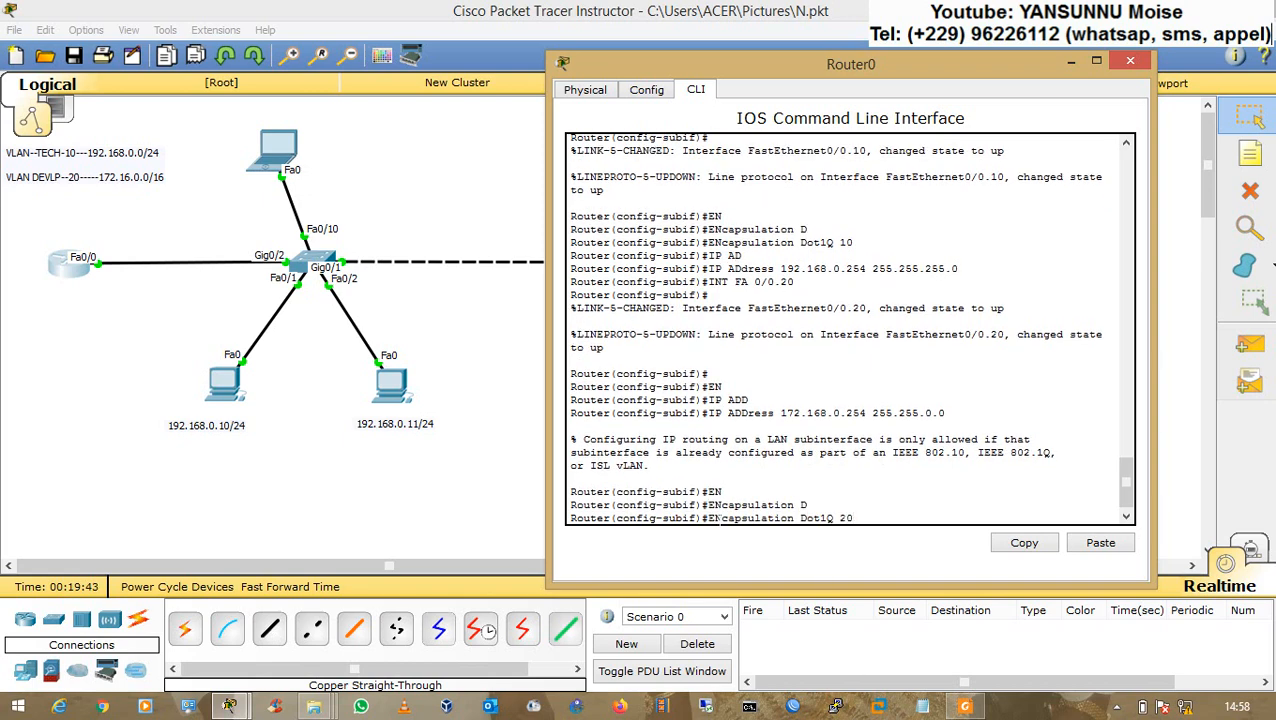
pyautogui.press('Return')
# Assign IP address 172.168.0.254 with mask 255.255.0.0 to the encapsulated subinterface FA 0/0.20
pyautogui.write('IP ADD')
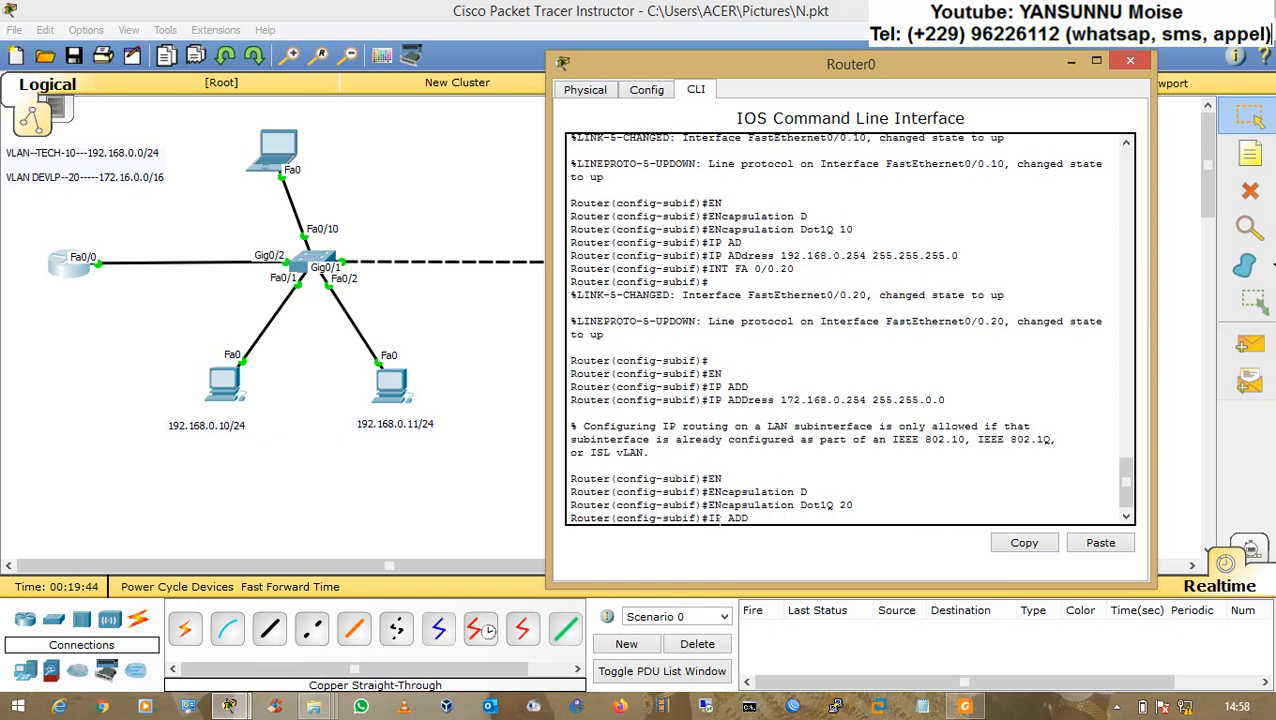
pyautogui.press('Tab')
pyautogui.write('172.')
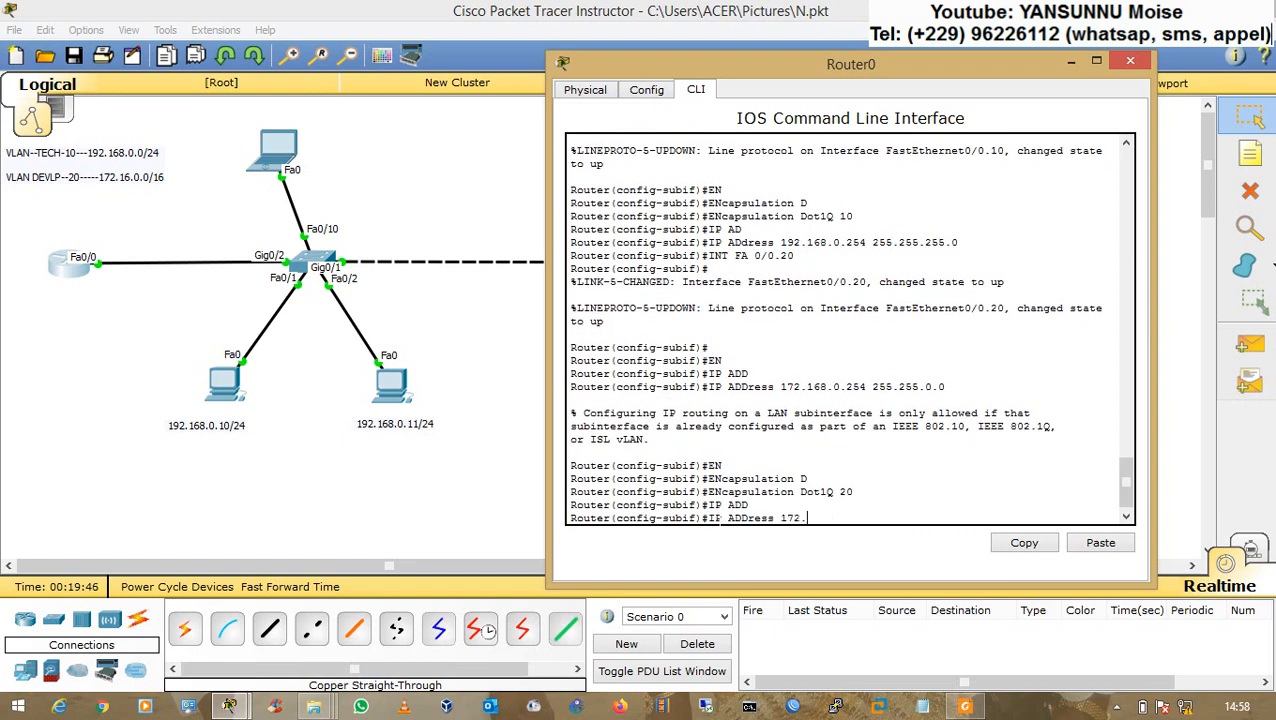
pyautogui.write('168.0.254 255.255.0.0')
pyautogui.press('Return')
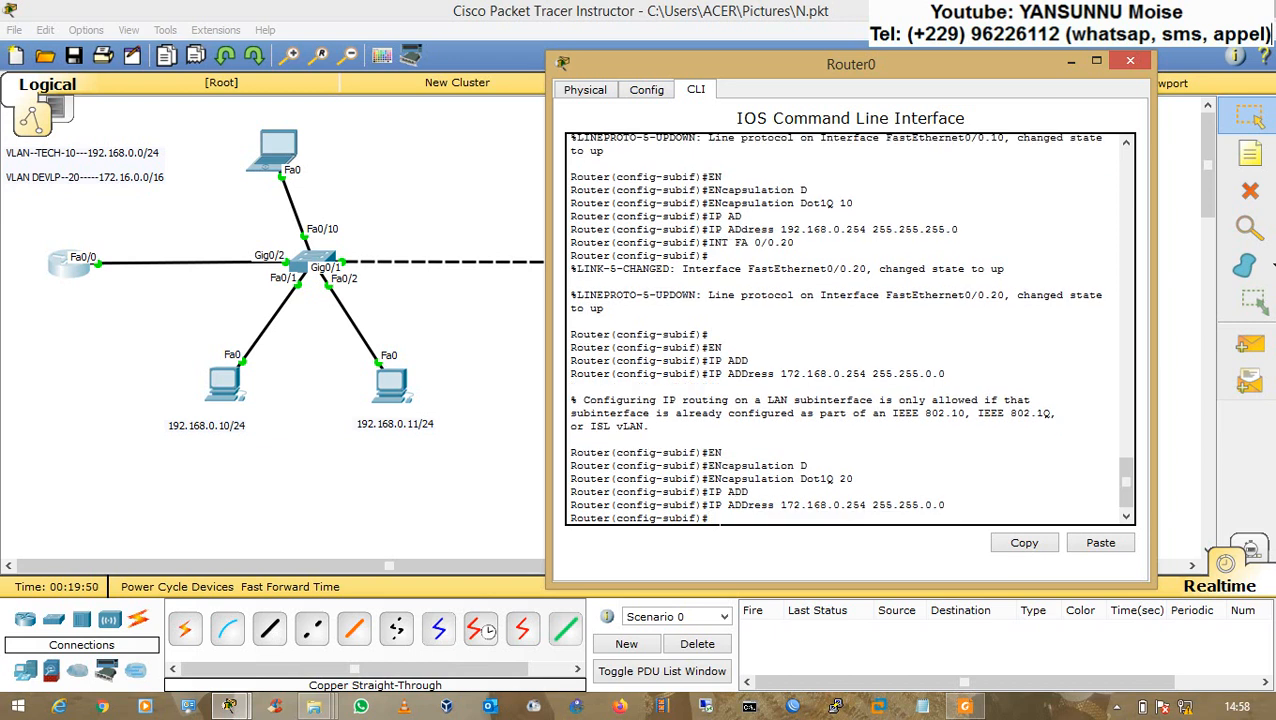
# Try to remove the mistyped address from subinterface FA 0/0.20 with NO IP ADDress 172.168.0.254 255.255.0.0
pyautogui.press('Up')
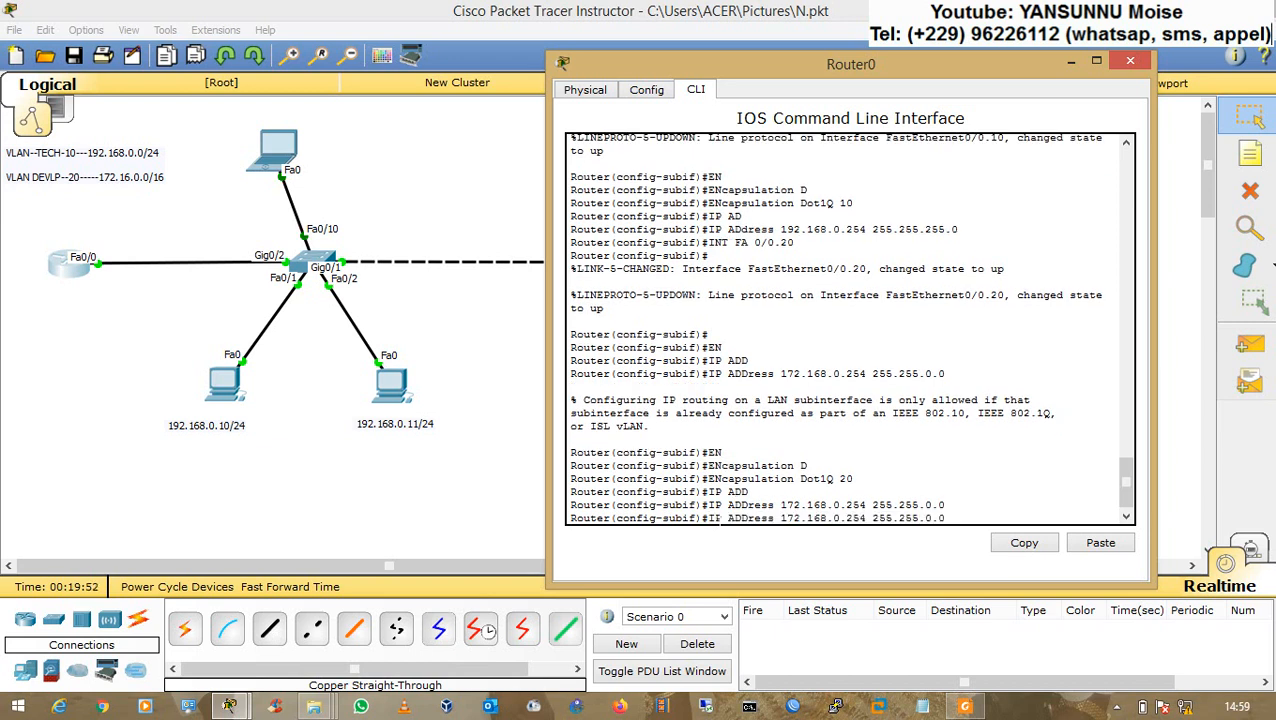
pyautogui.press('Home')
pyautogui.write('NO')
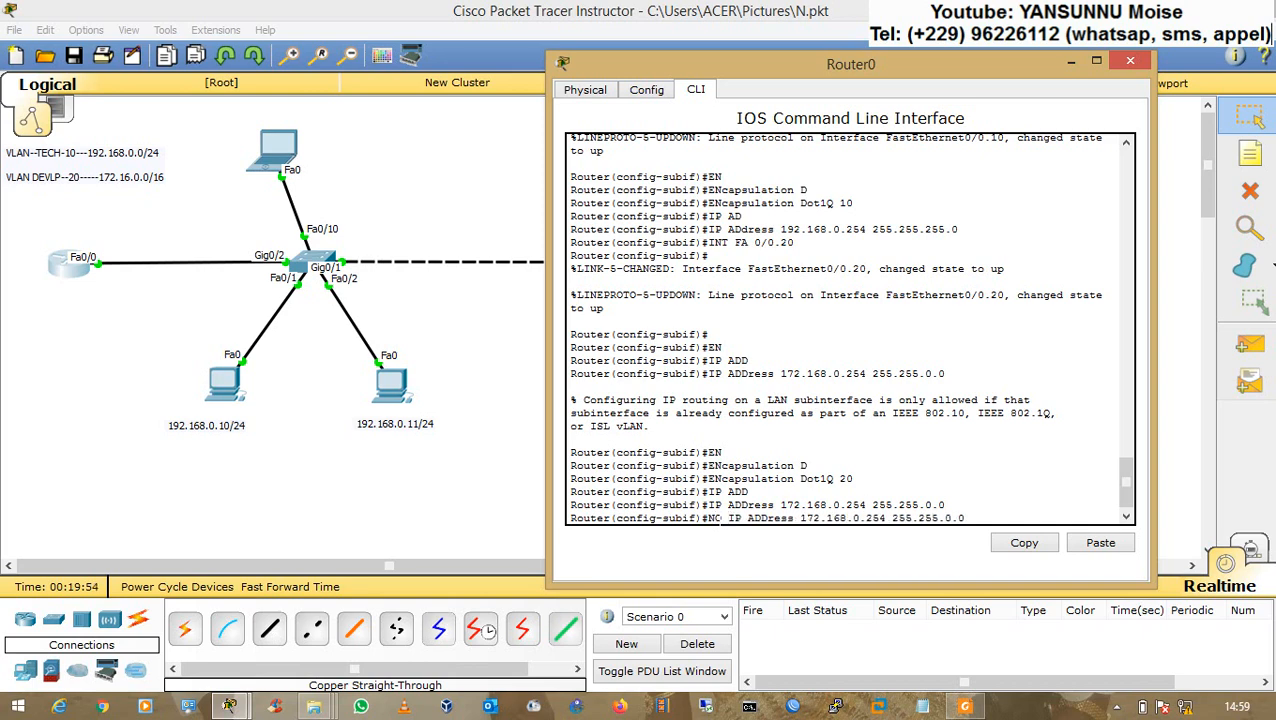
pyautogui.press('Return')
pyautogui.press('Return')
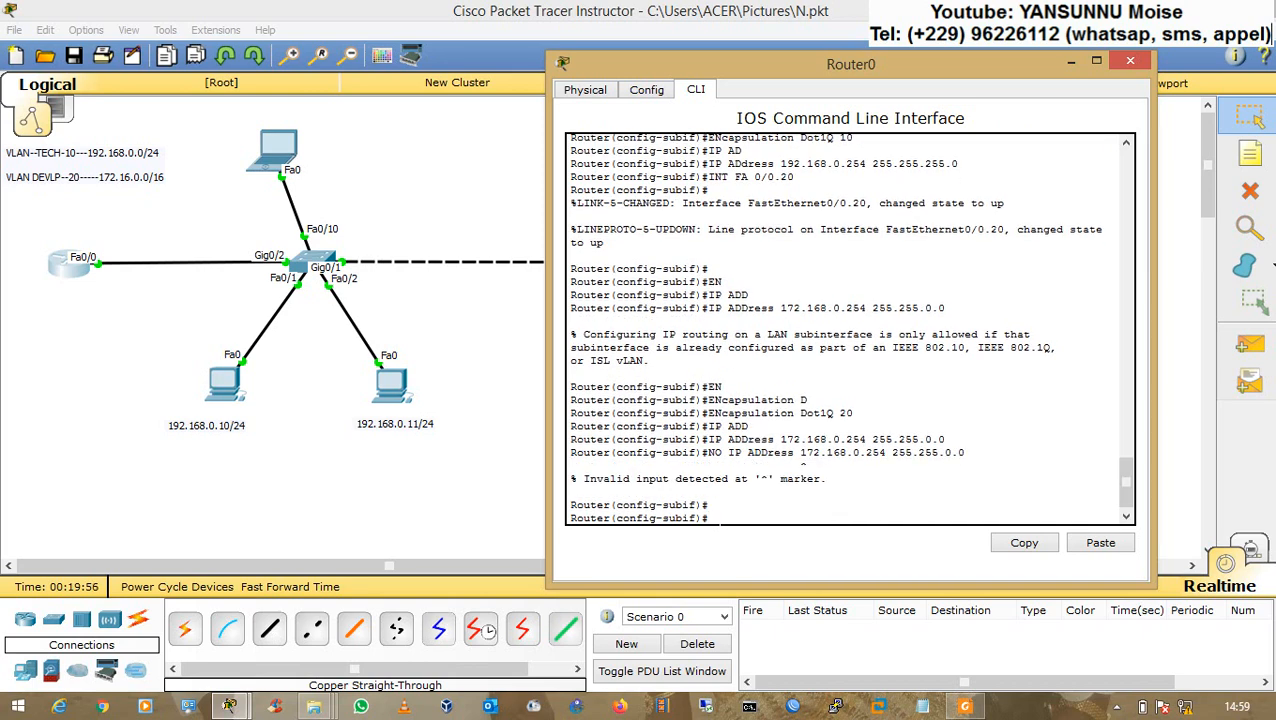
# Remove the IP address of subinterface FA 0/0.20 with NO IP ADDress, without any address or mask
pyautogui.press('Up')
pyautogui.press('BackSpace')
pyautogui.press('BackSpace')
pyautogui.press('BackSpace')
pyautogui.press('BackSpace')
pyautogui.press('BackSpace')
pyautogui.press('BackSpace')
pyautogui.press('BackSpace')
pyautogui.press('BackSpace')
pyautogui.press('BackSpace')
pyautogui.press('BackSpace')
pyautogui.press('BackSpace')
pyautogui.press('BackSpace')
pyautogui.press('BackSpace')
pyautogui.press('BackSpace')
pyautogui.press('BackSpace')
pyautogui.press('BackSpace')
pyautogui.press('BackSpace')
pyautogui.press('BackSpace')
pyautogui.press('BackSpace')
pyautogui.press('BackSpace')
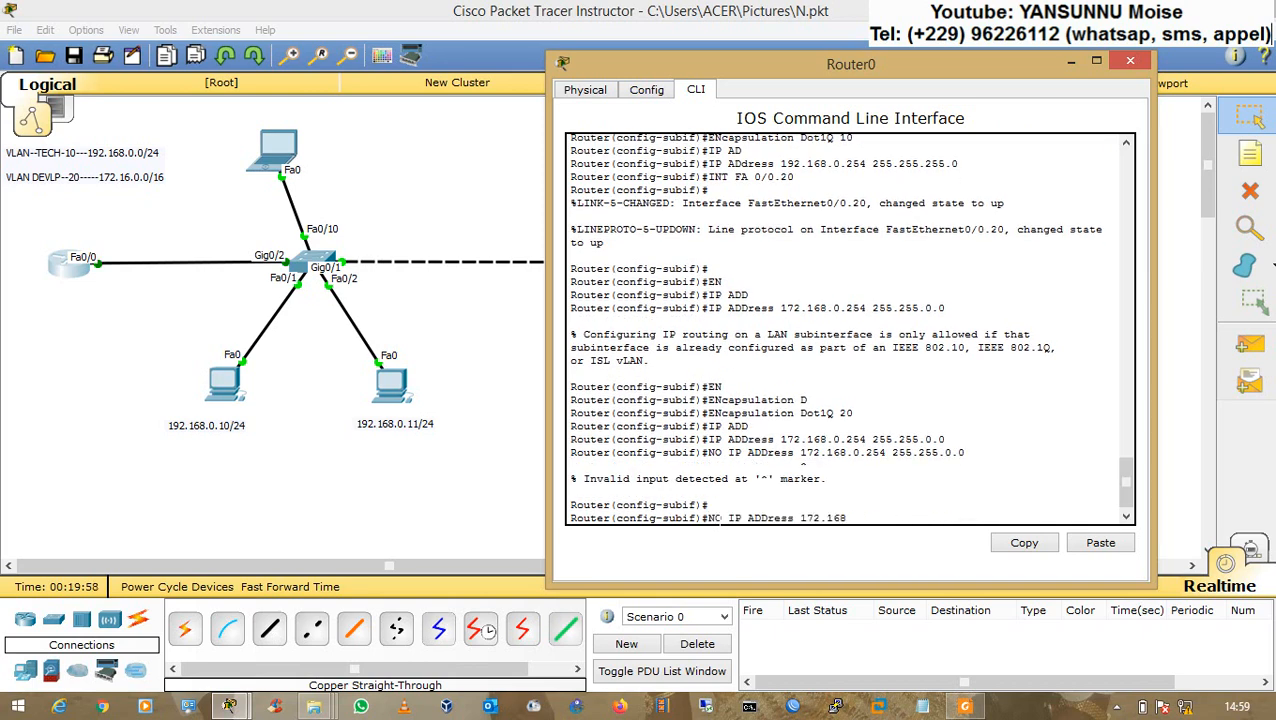
pyautogui.press('Return')
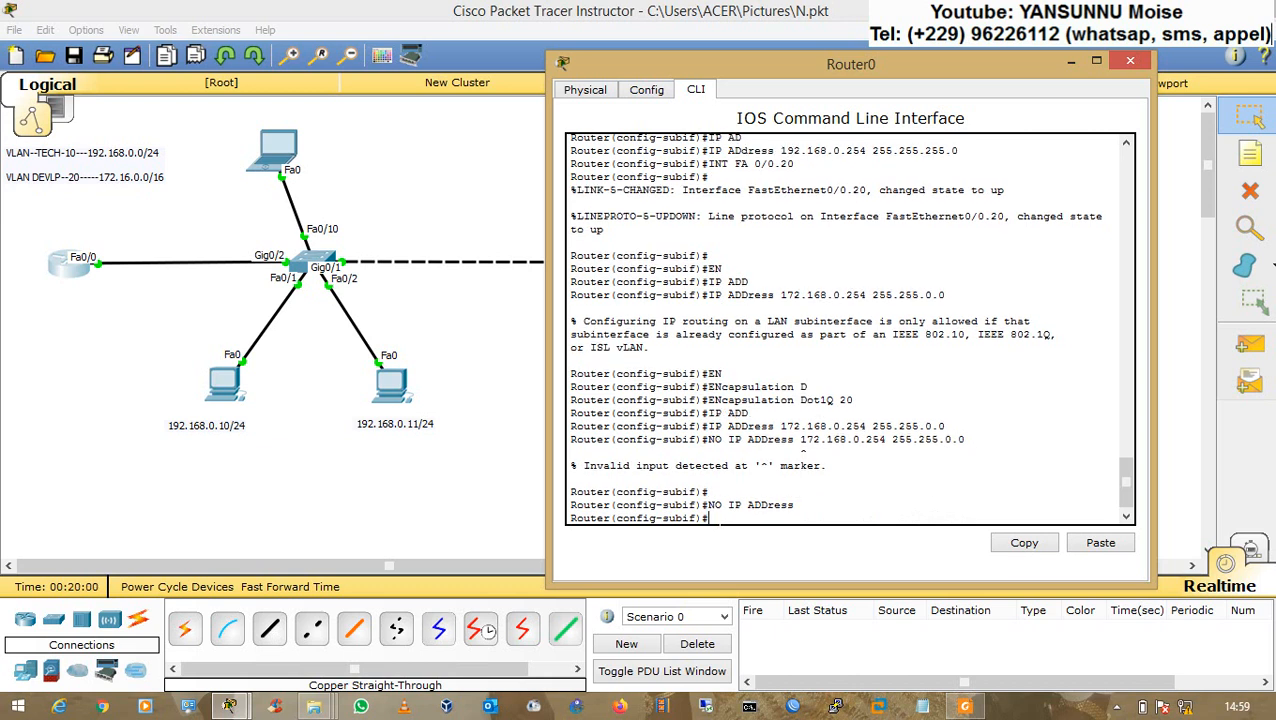
# Assign IP address 172.16.0.254 with mask 255.255.0.0 to subinterface FA 0/0.20 and close the router's window
pyautogui.press('Up')
pyautogui.press('Up')
pyautogui.press('Home')
pyautogui.press('Delete')
pyautogui.press('Delete')
pyautogui.press('Delete')
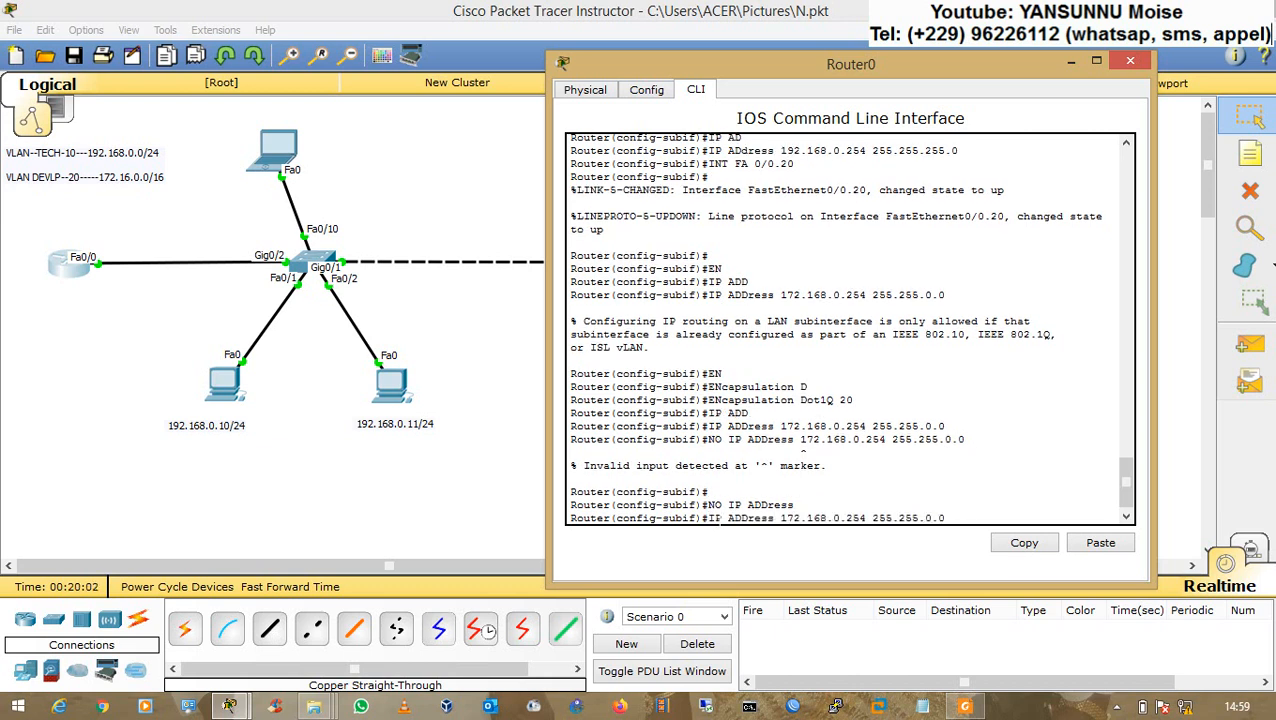
pyautogui.press('End')
pyautogui.press('Left')
pyautogui.press('Left')
pyautogui.press('Left')
pyautogui.press('Left')
pyautogui.press('Left')
pyautogui.press('Left')
pyautogui.press('Left')
pyautogui.press('Left')
pyautogui.press('Left')
pyautogui.press('Left')
pyautogui.press('Left')
pyautogui.press('Left')
pyautogui.press('BackSpace')
pyautogui.press('Return')
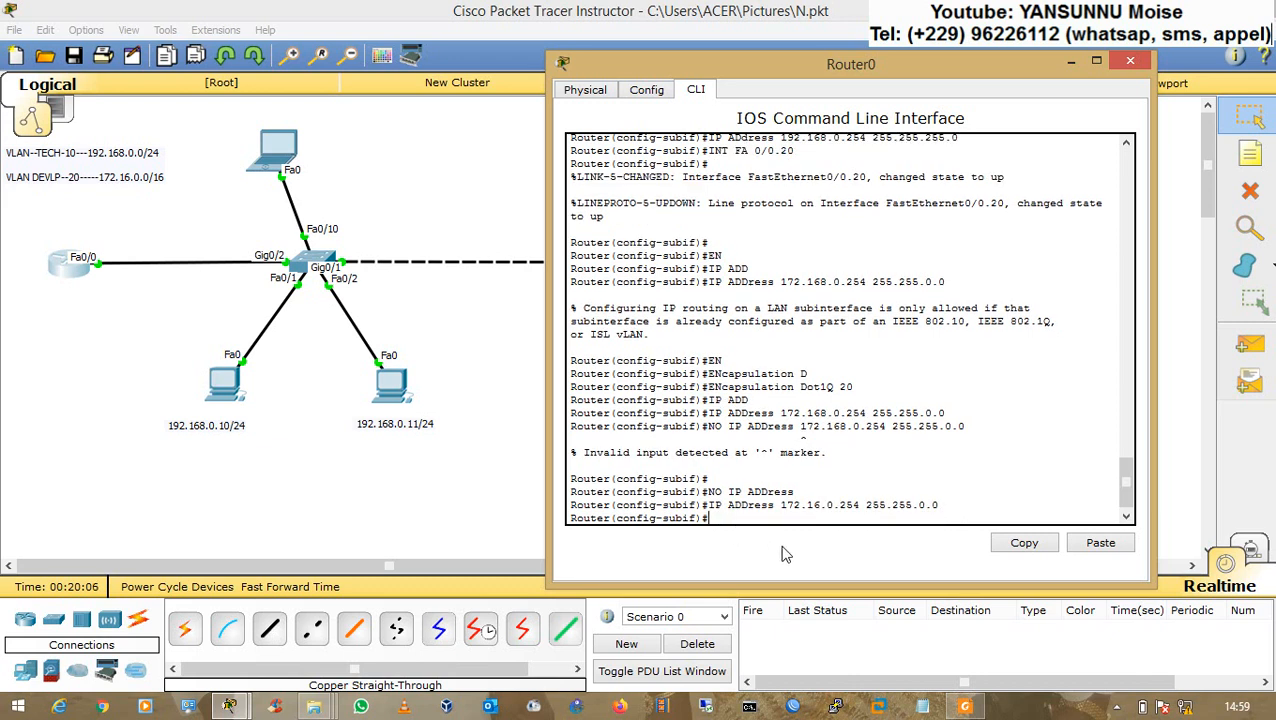
pyautogui.click(1124, 64)
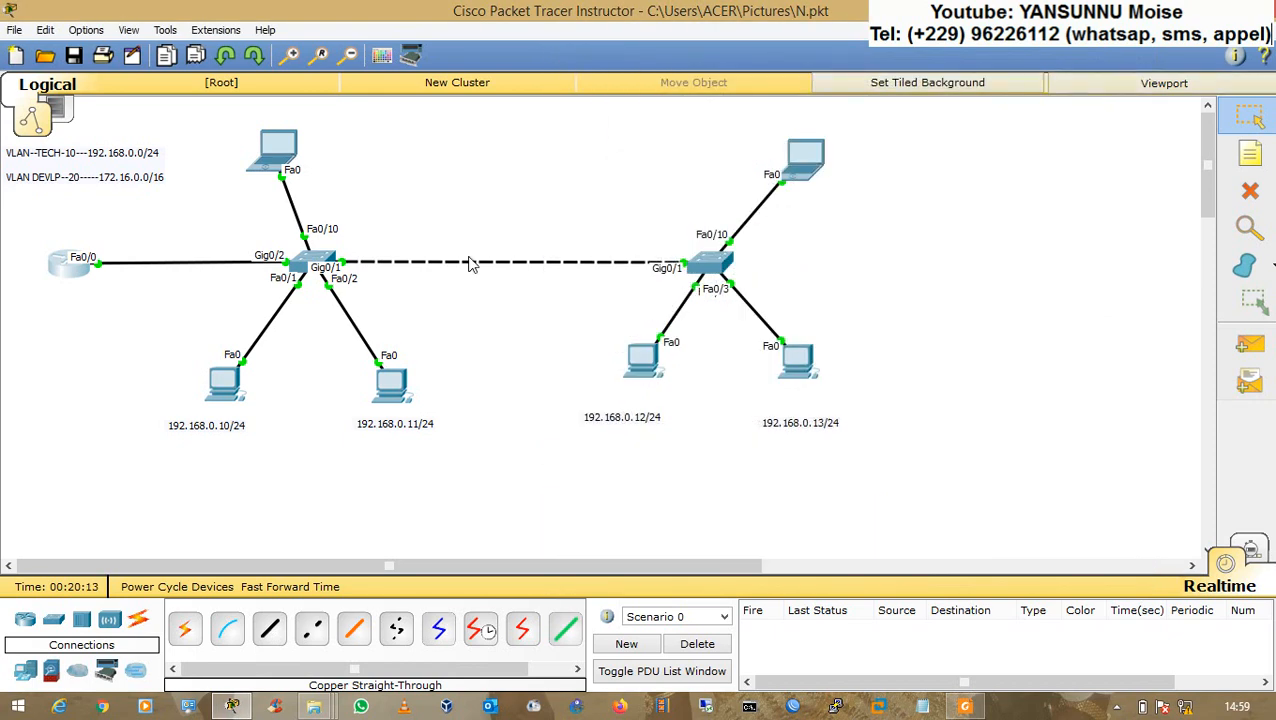
# Open the command line of Switch0 and enter global configuration mode with EN and CONF T
pyautogui.click(318, 264)
pyautogui.moveTo(413, 124); pyautogui.dragTo(513, 122)
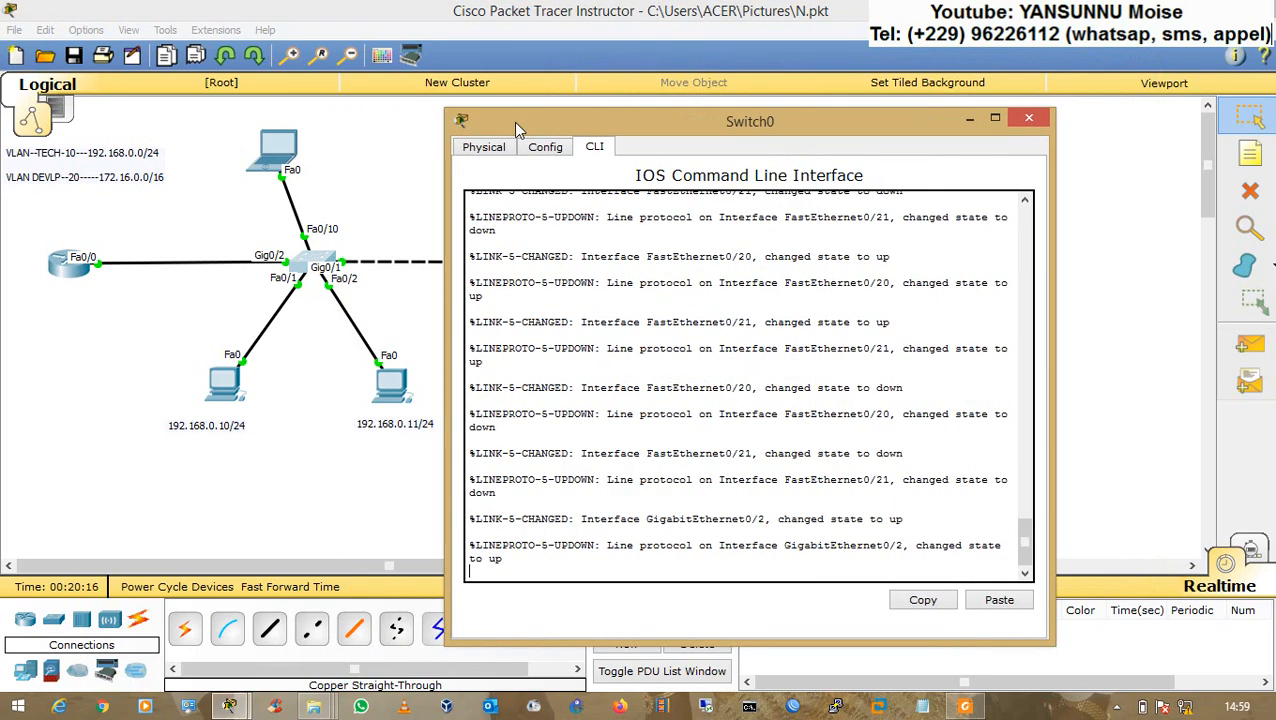
pyautogui.press('Return')
pyautogui.press('Return')
pyautogui.press('Return')
pyautogui.write('INT')
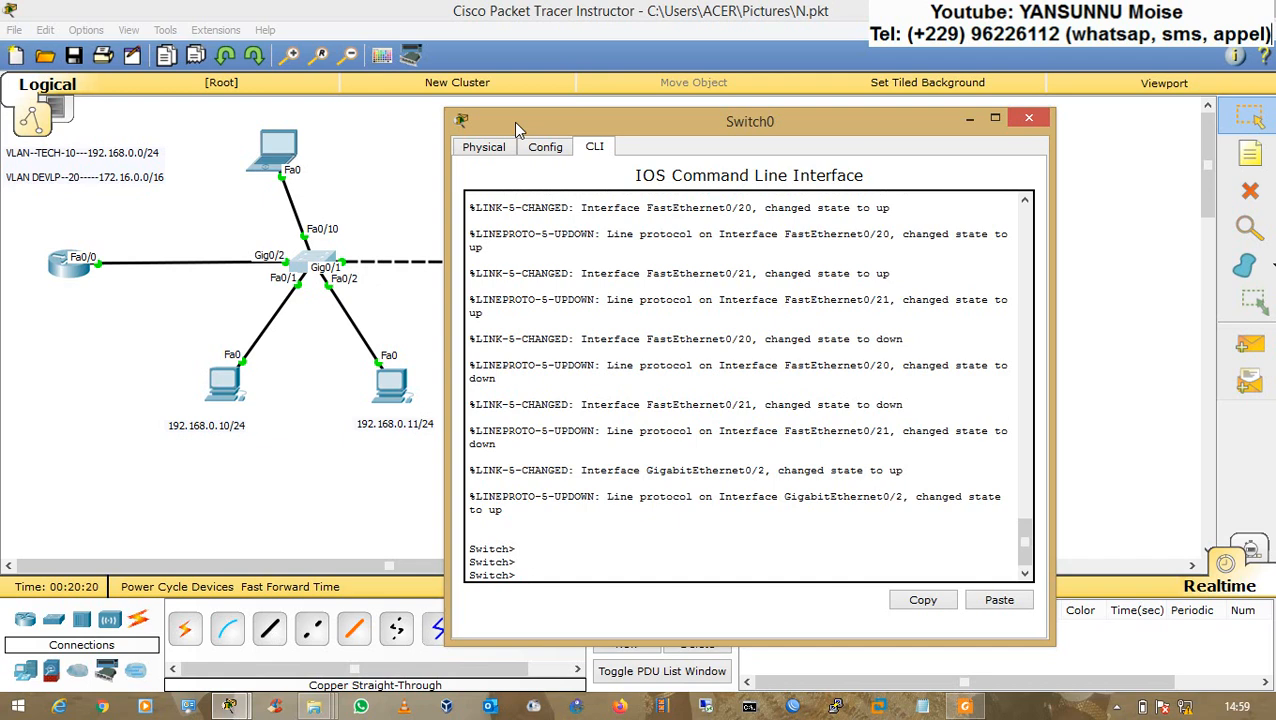
pyautogui.write('EN')
pyautogui.press('Return')
pyautogui.write('CONF')
pyautogui.write(' T')
pyautogui.press('Return')
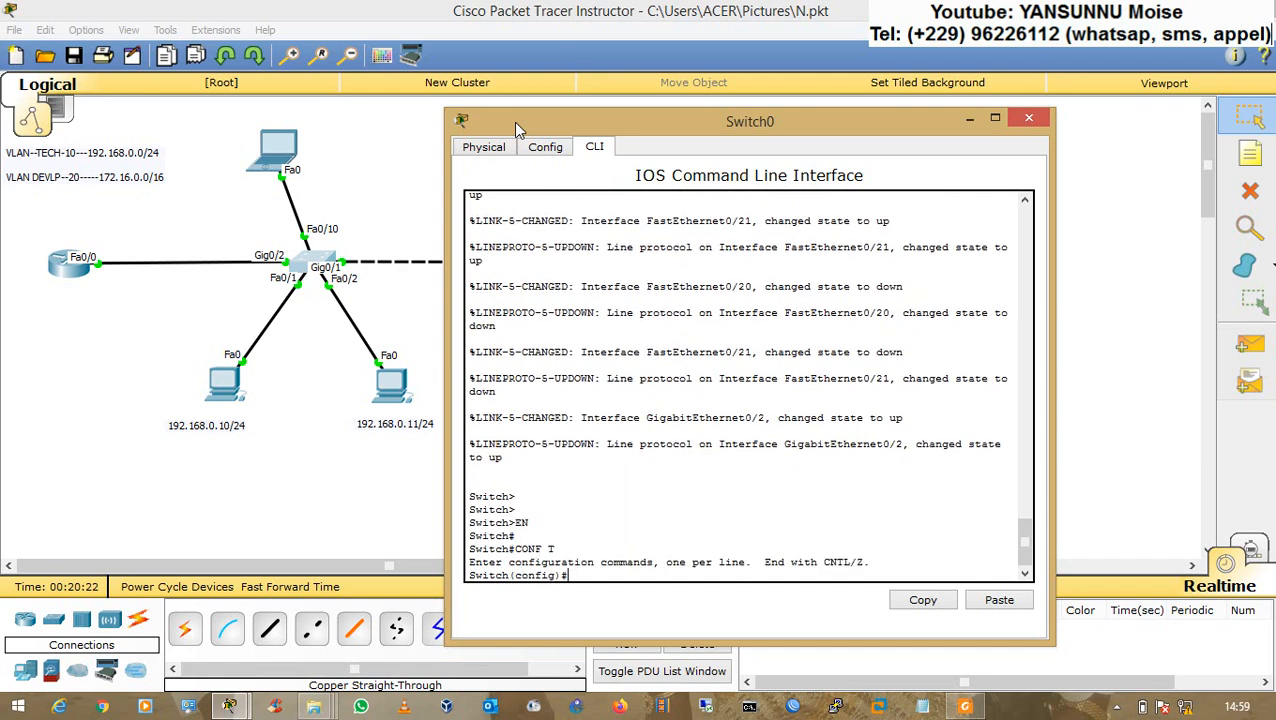
# Set the switch's router-facing interface G0/2 to trunk mode and leave configuration mode with END
pyautogui.write('INT GA')
pyautogui.press('BackSpace')
pyautogui.write('0/2')
pyautogui.press('Return')
pyautogui.press('Return')
pyautogui.write('SW')
pyautogui.press('Tab')
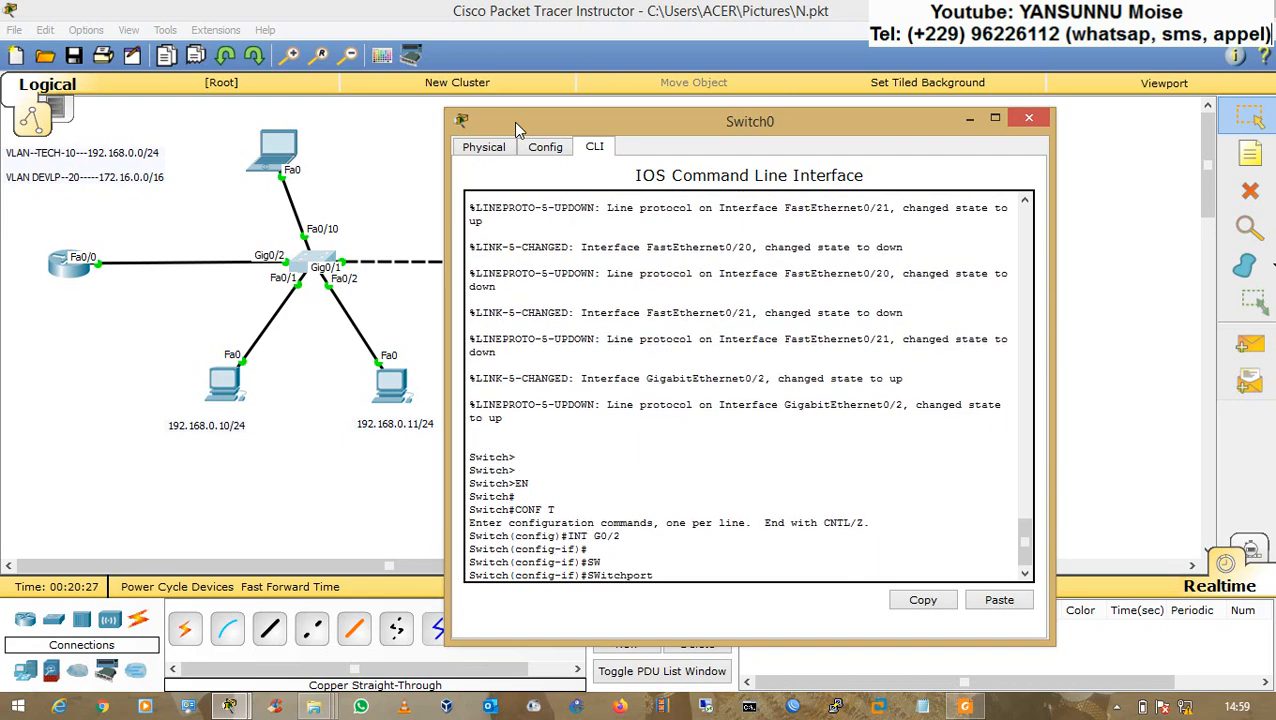
pyautogui.write('MO')
pyautogui.press('Tab')
pyautogui.write('TR')
pyautogui.press('Tab')
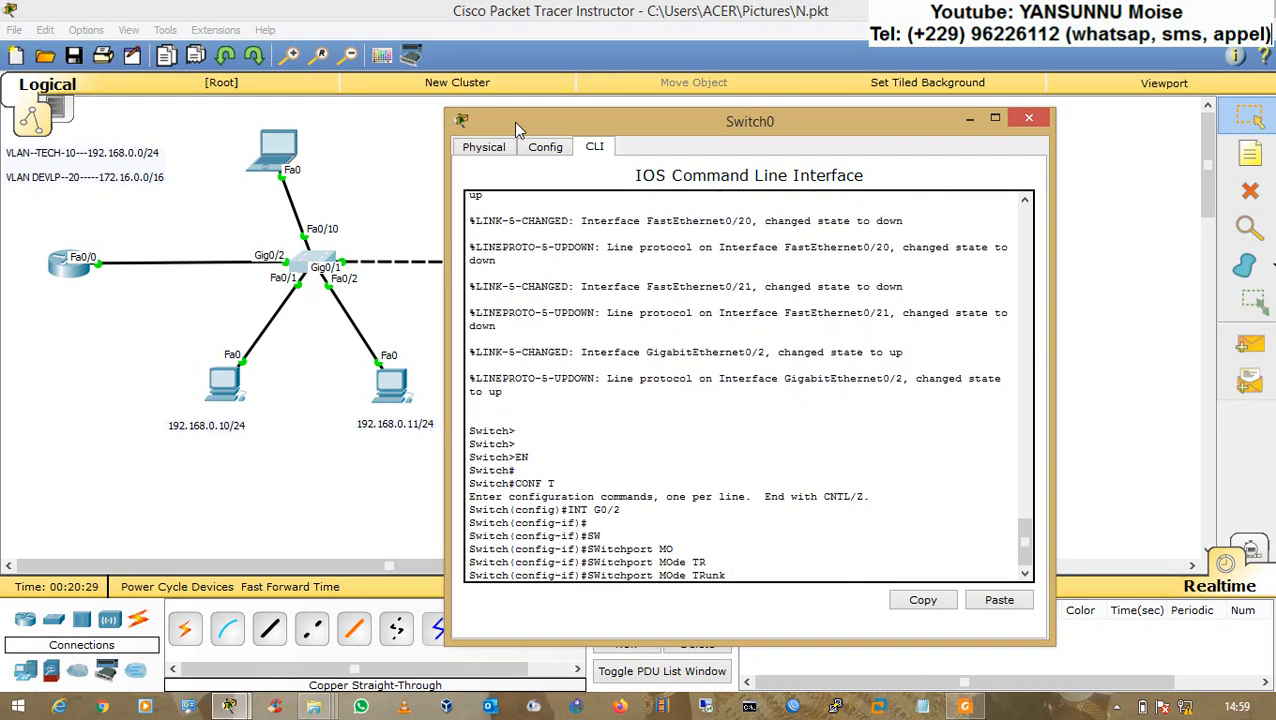
pyautogui.press('Return')
pyautogui.press('Return')
pyautogui.press('Return')
pyautogui.press('Return')
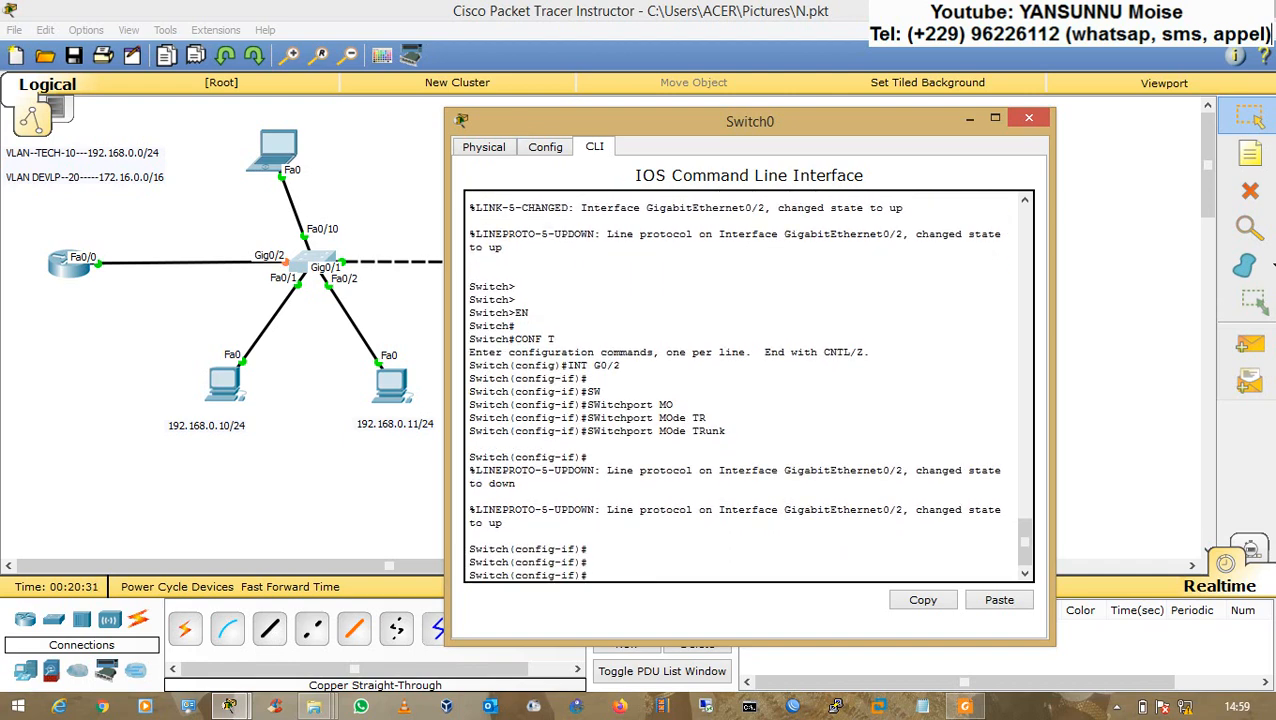
pyautogui.write('END')
pyautogui.press('Return')
pyautogui.press('Return')
pyautogui.press('Return')
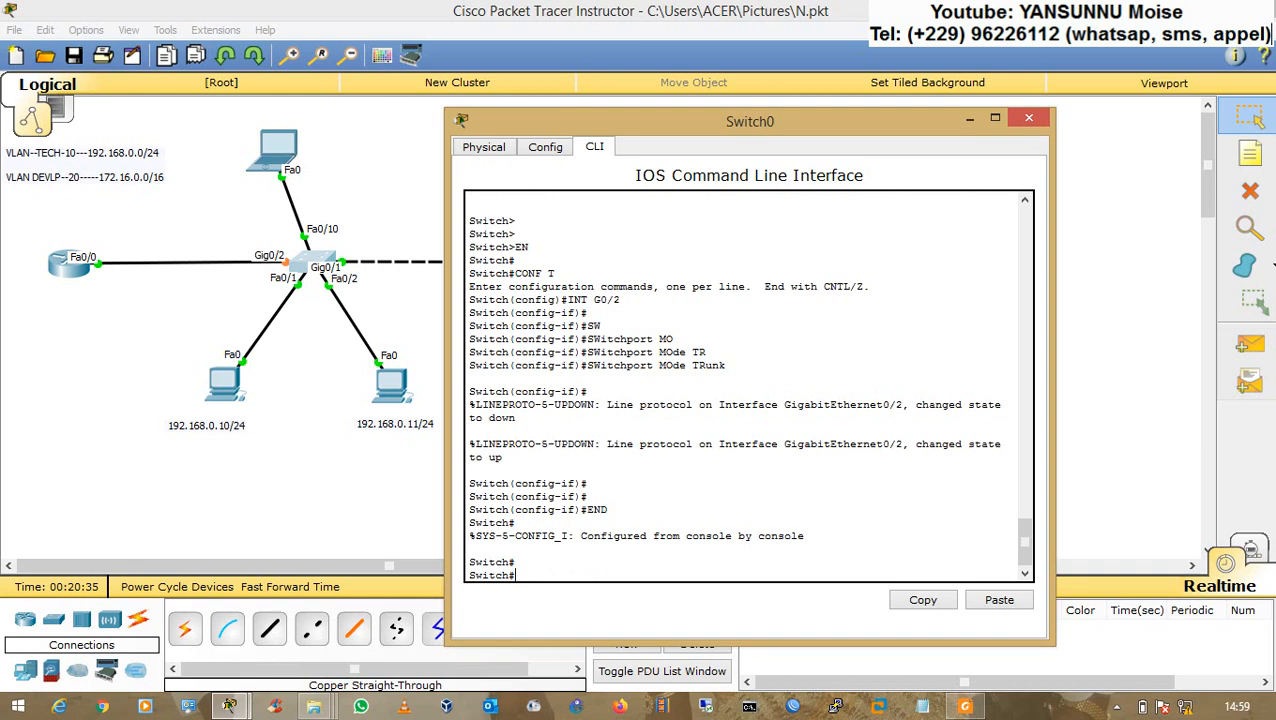
# Display the switch's VLAN summary with SH VLA BR and examine which ports belong to VLANs 1, 10 and 20
pyautogui.write('SH VLA BR')
pyautogui.press('Return')
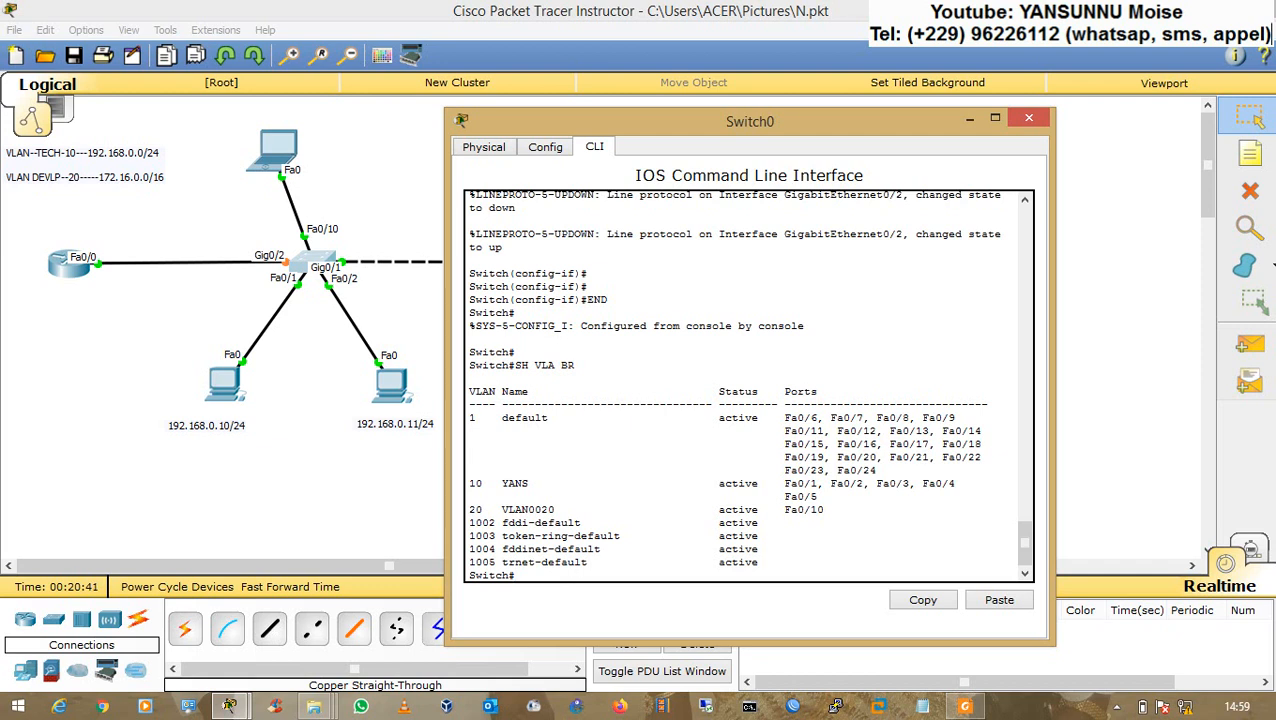
pyautogui.moveTo(469, 417); pyautogui.dragTo(876, 470)
pyautogui.click(877, 470)
pyautogui.moveTo(469, 483); pyautogui.dragTo(528, 483)
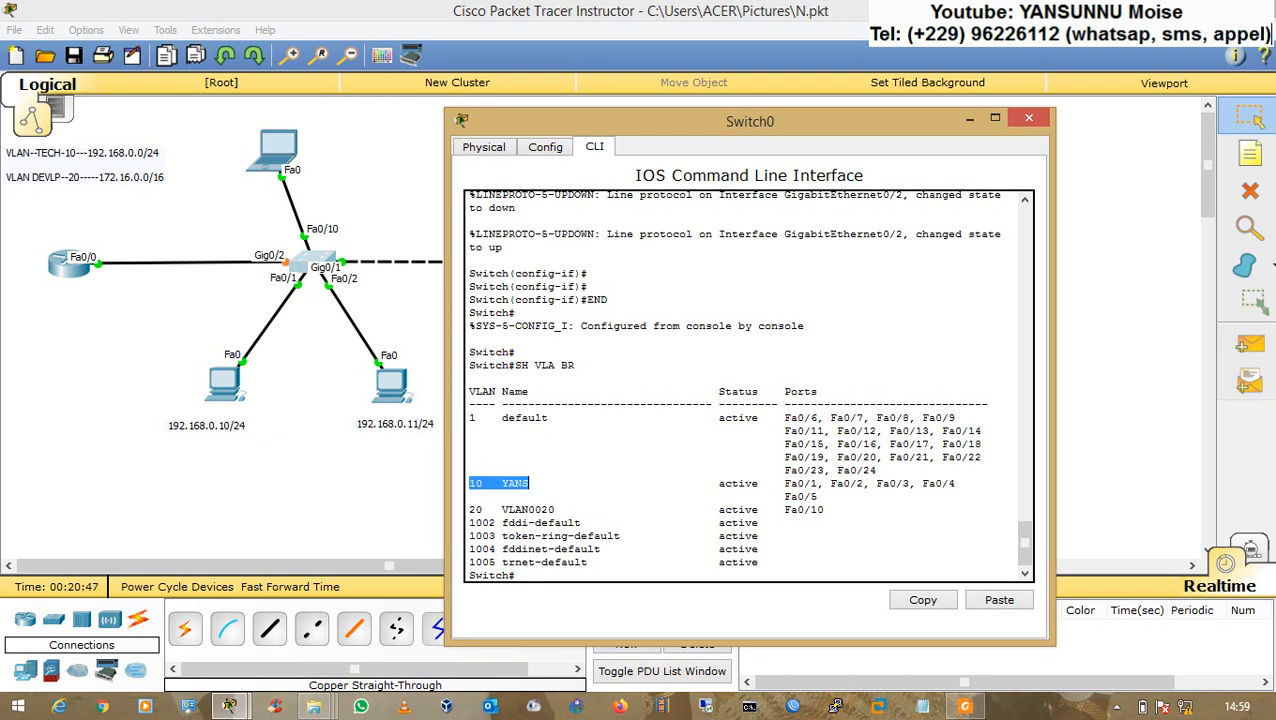
pyautogui.moveTo(779, 483); pyautogui.dragTo(815, 493)
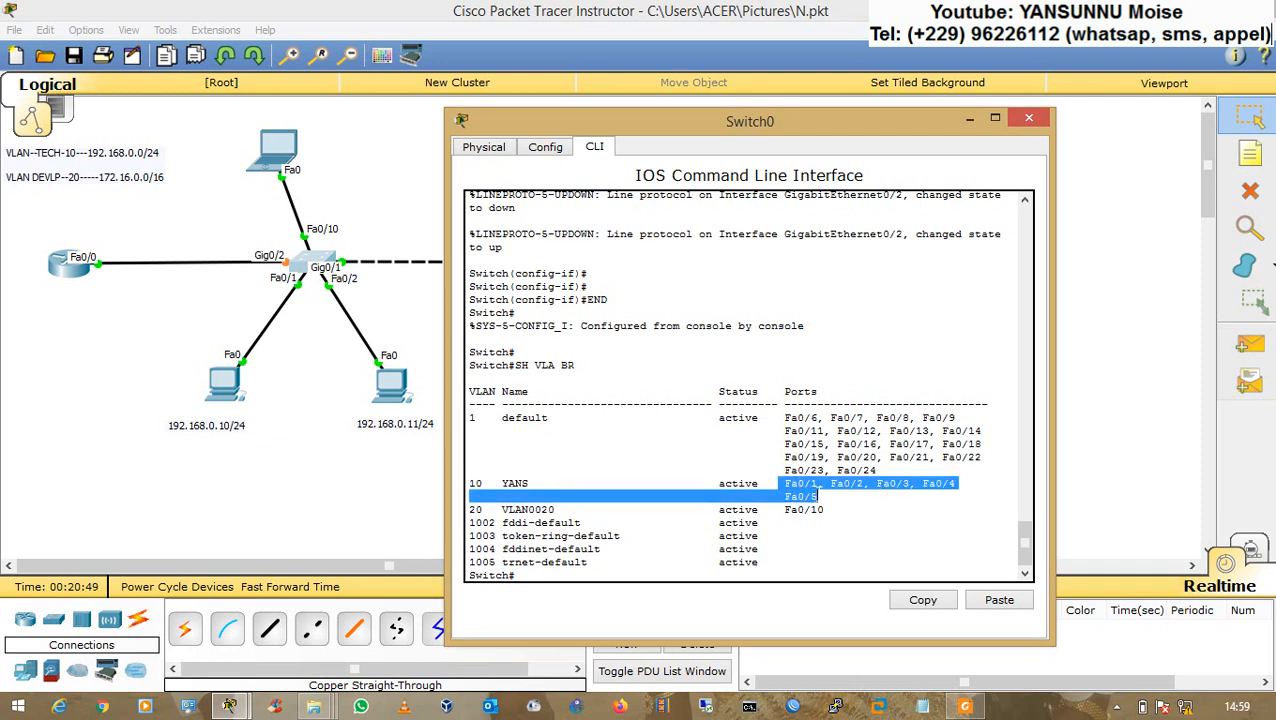
pyautogui.moveTo(469, 509); pyautogui.dragTo(478, 509)
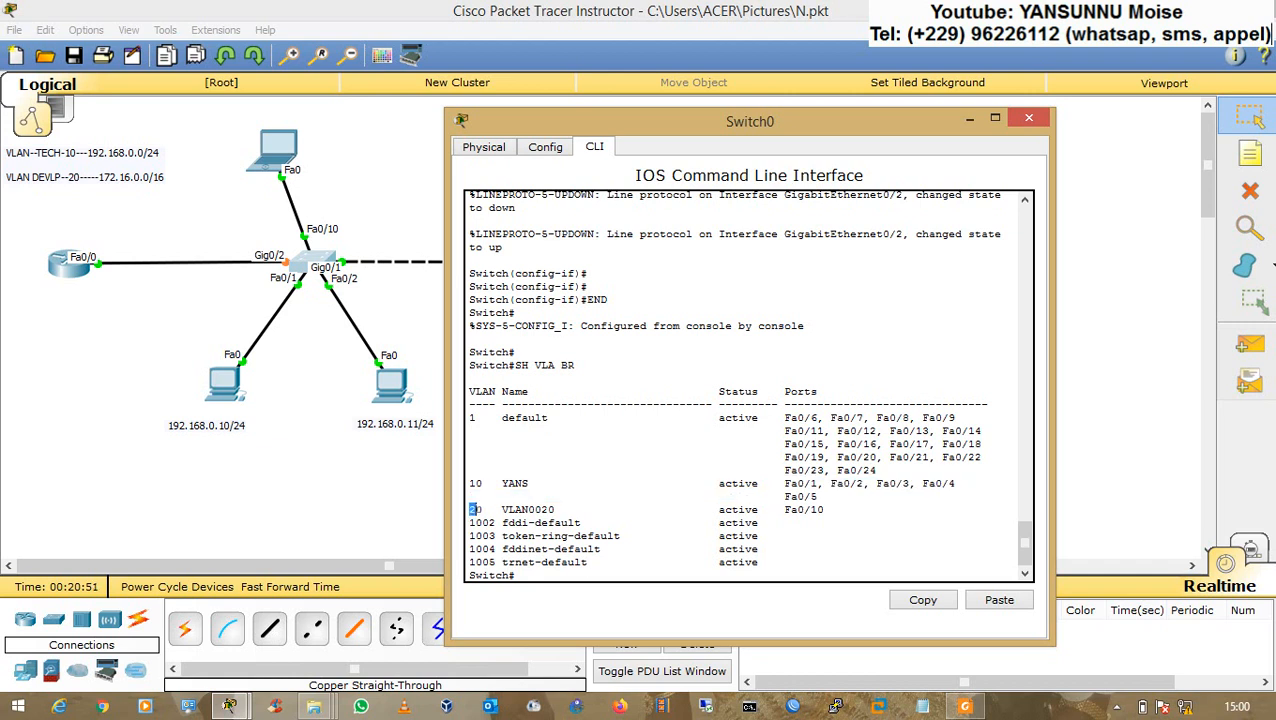
pyautogui.moveTo(771, 509); pyautogui.dragTo(824, 509)
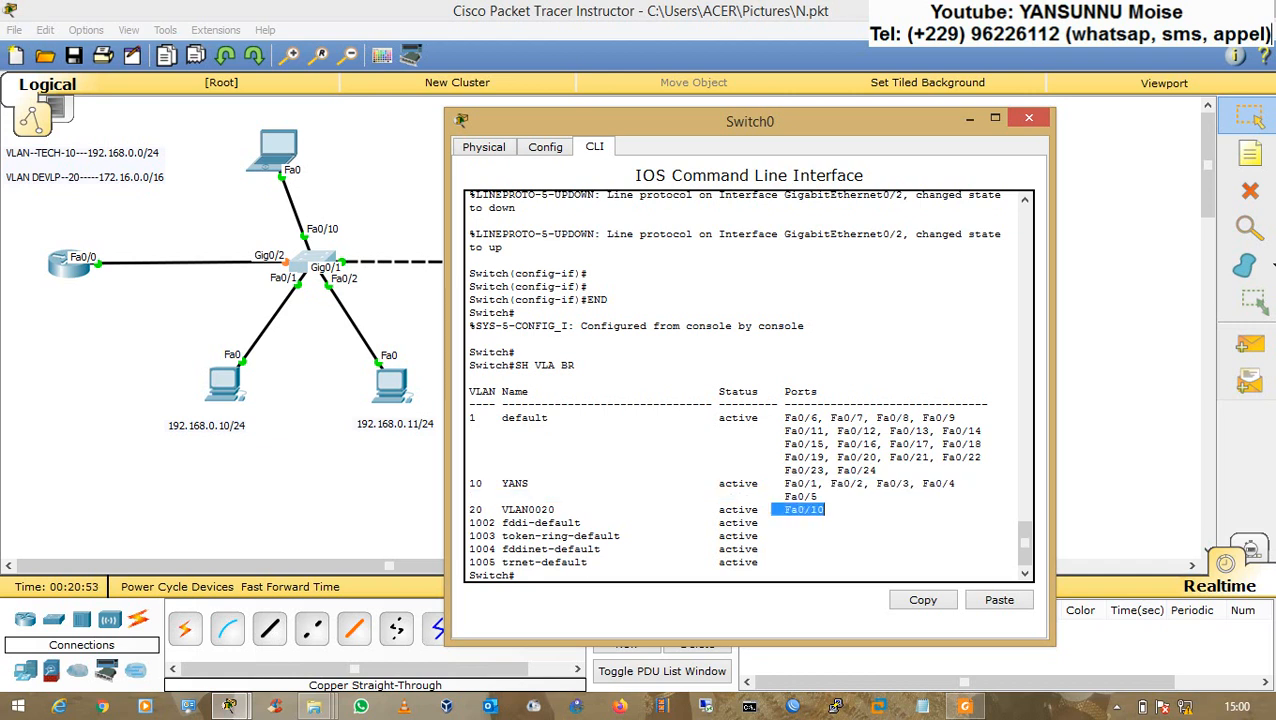
pyautogui.click(826, 510)
pyautogui.click(1092, 527)
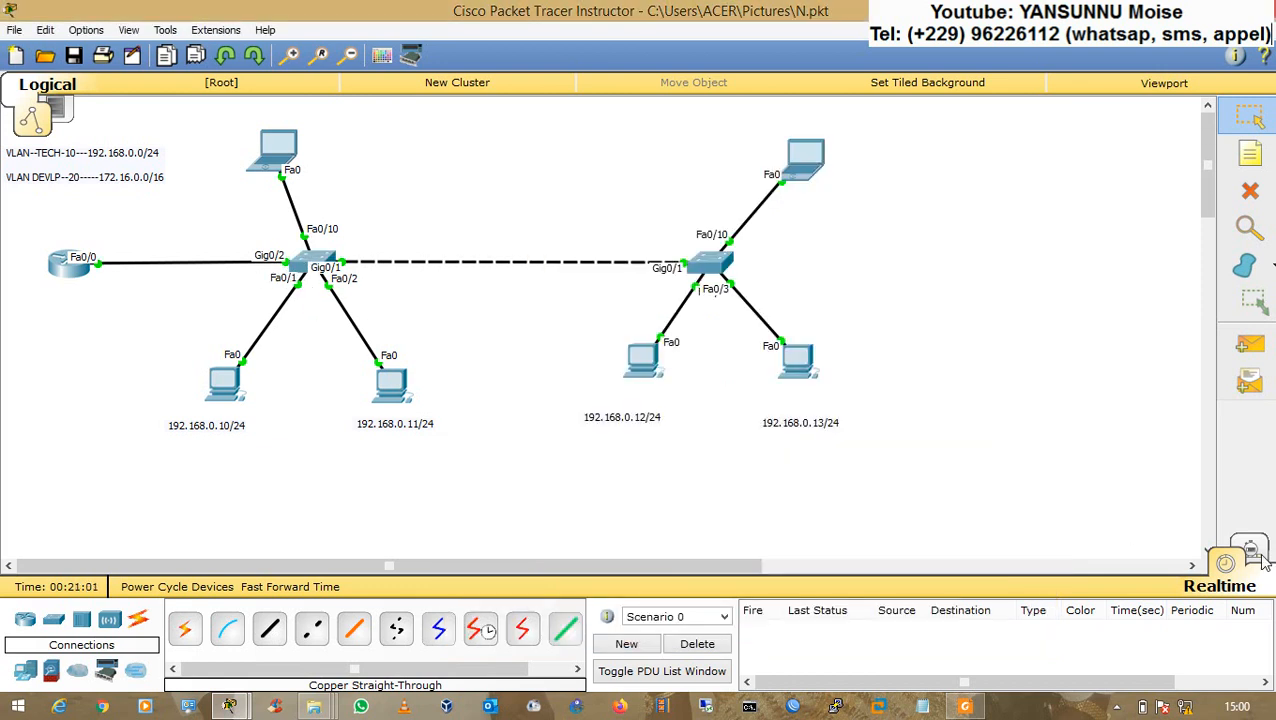
# Open the Command Prompt of PC0, the computer labelled 192.168.0.10/24
pyautogui.click(1228, 562)
pyautogui.click(1226, 563)
pyautogui.click(230, 390)
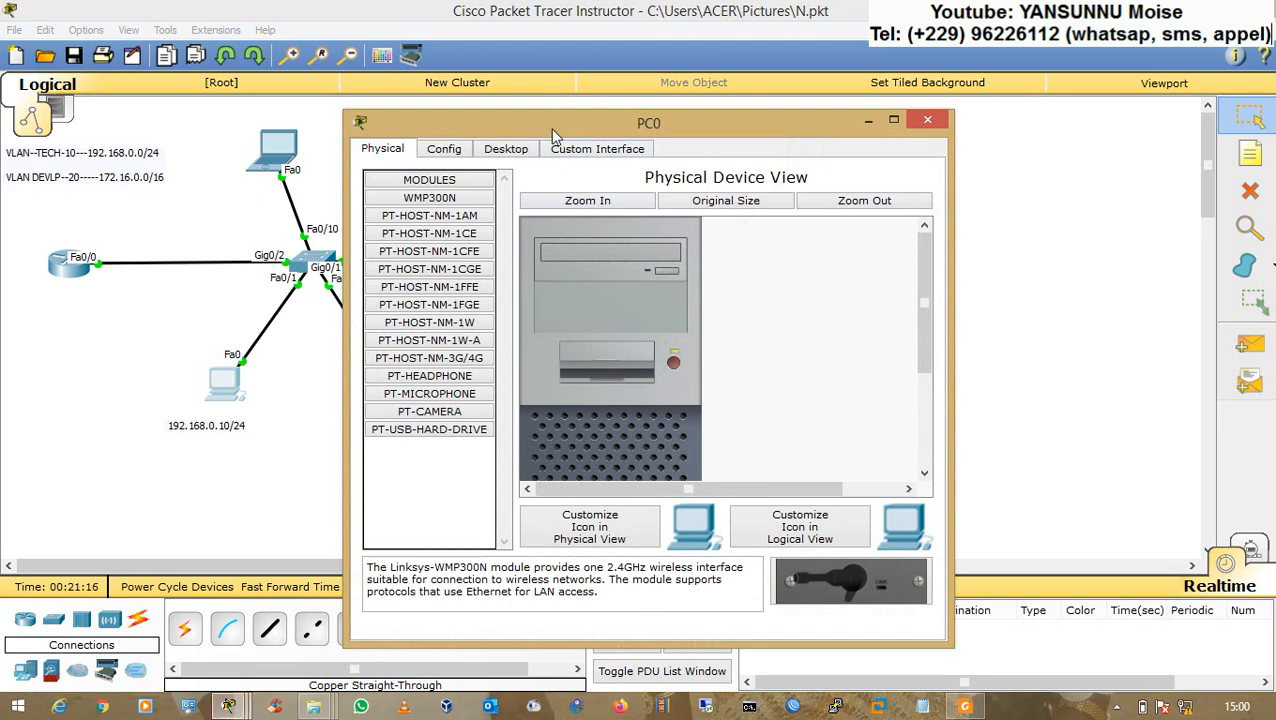
pyautogui.moveTo(554, 132); pyautogui.dragTo(771, 131)
pyautogui.click(726, 155)
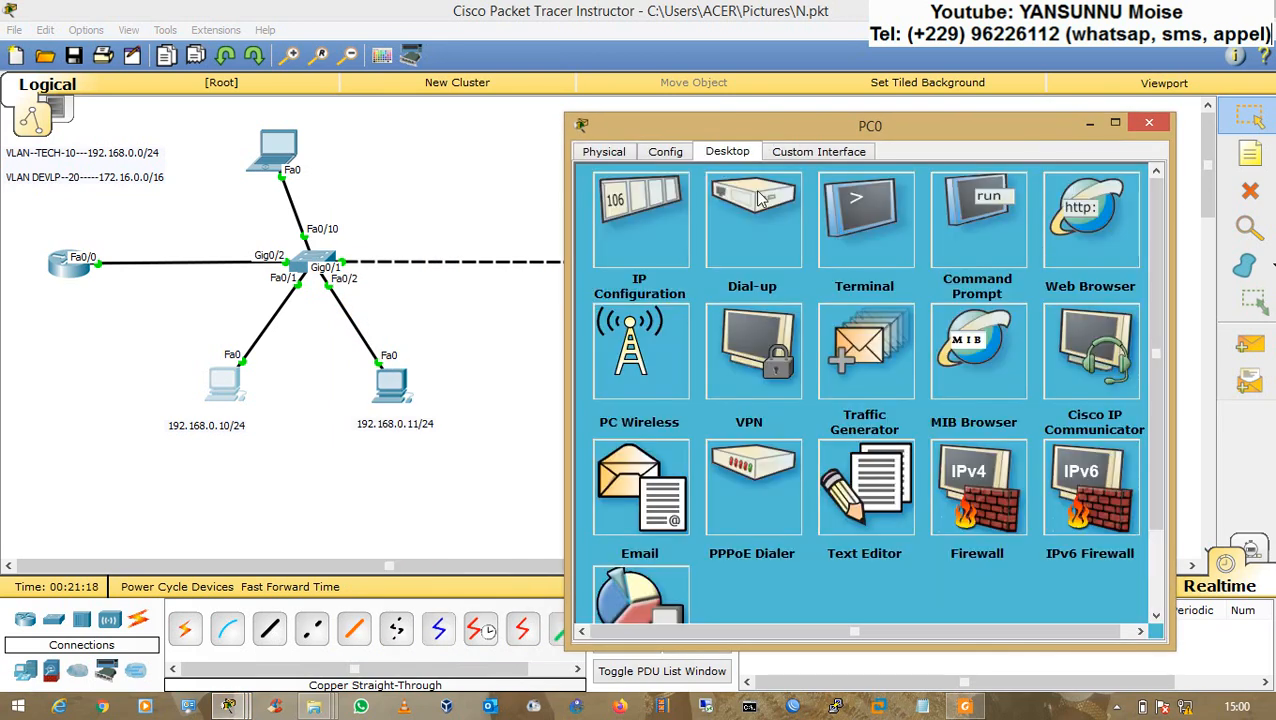
pyautogui.click(978, 240)
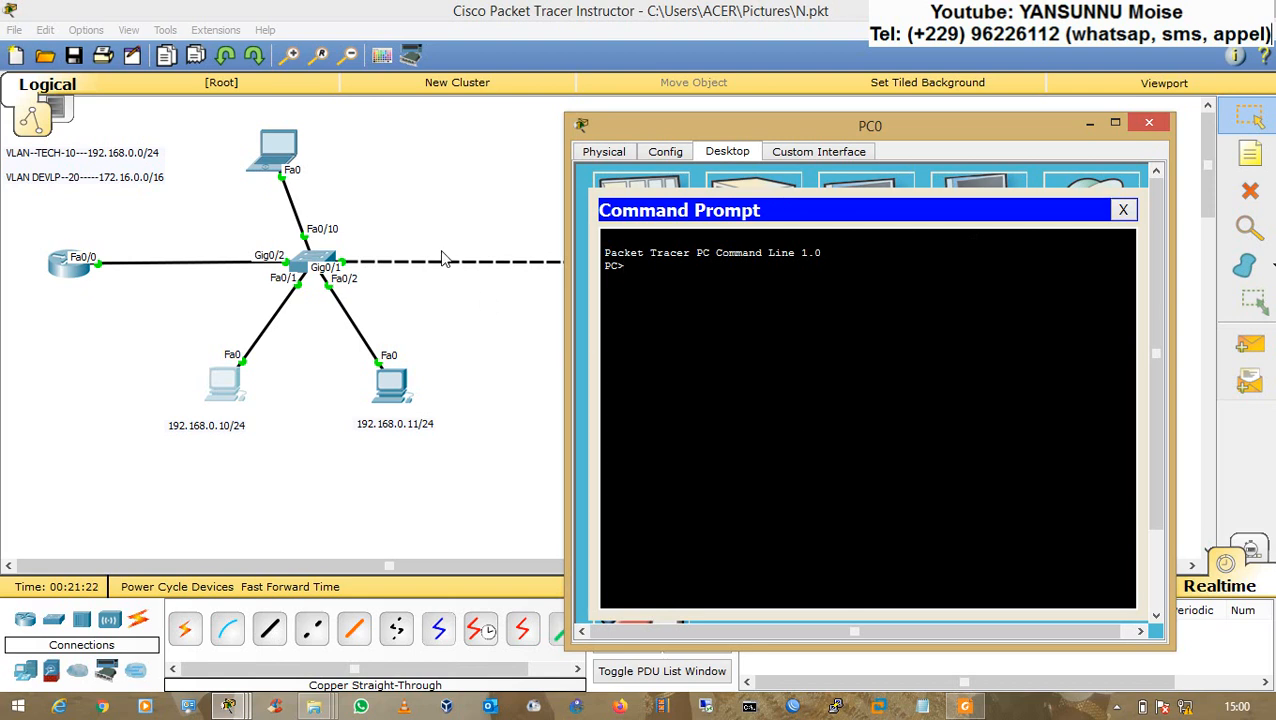
# Check the IP address of the laptop on the first switch's Fa0/10 port and ping 172.16.0.10 from PC0
pyautogui.click(381, 186)
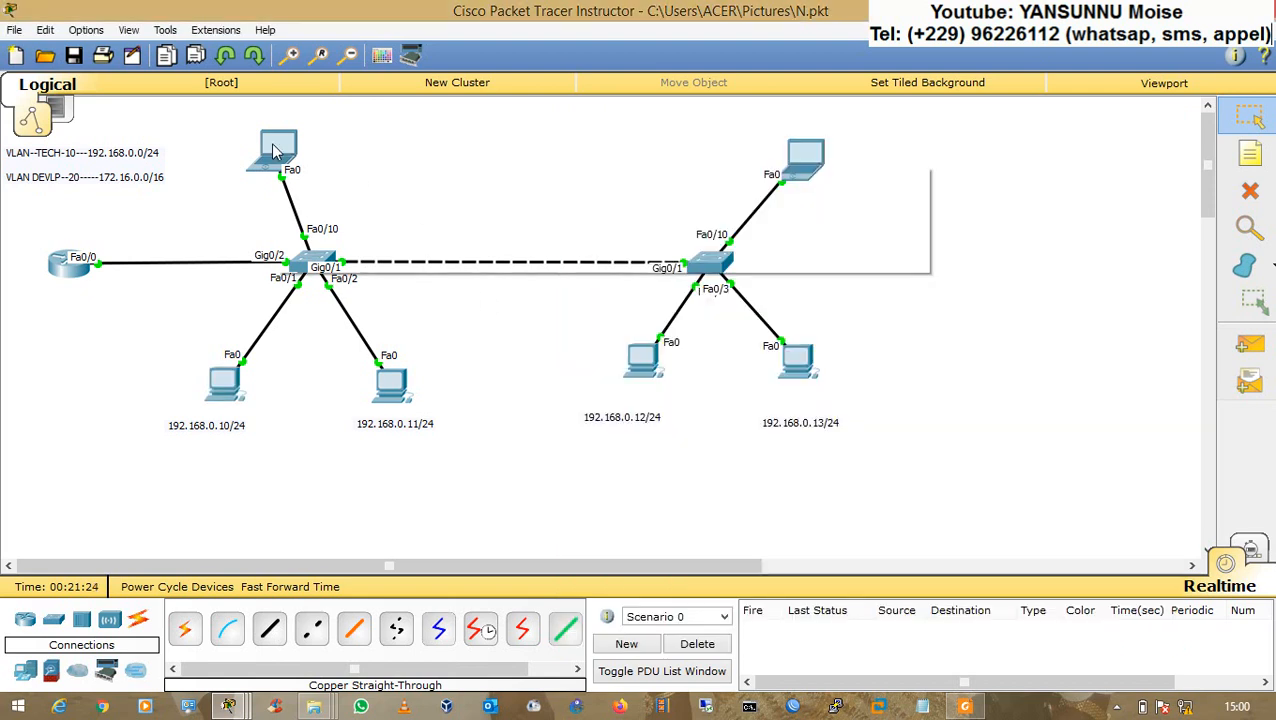
pyautogui.moveTo(276, 150)
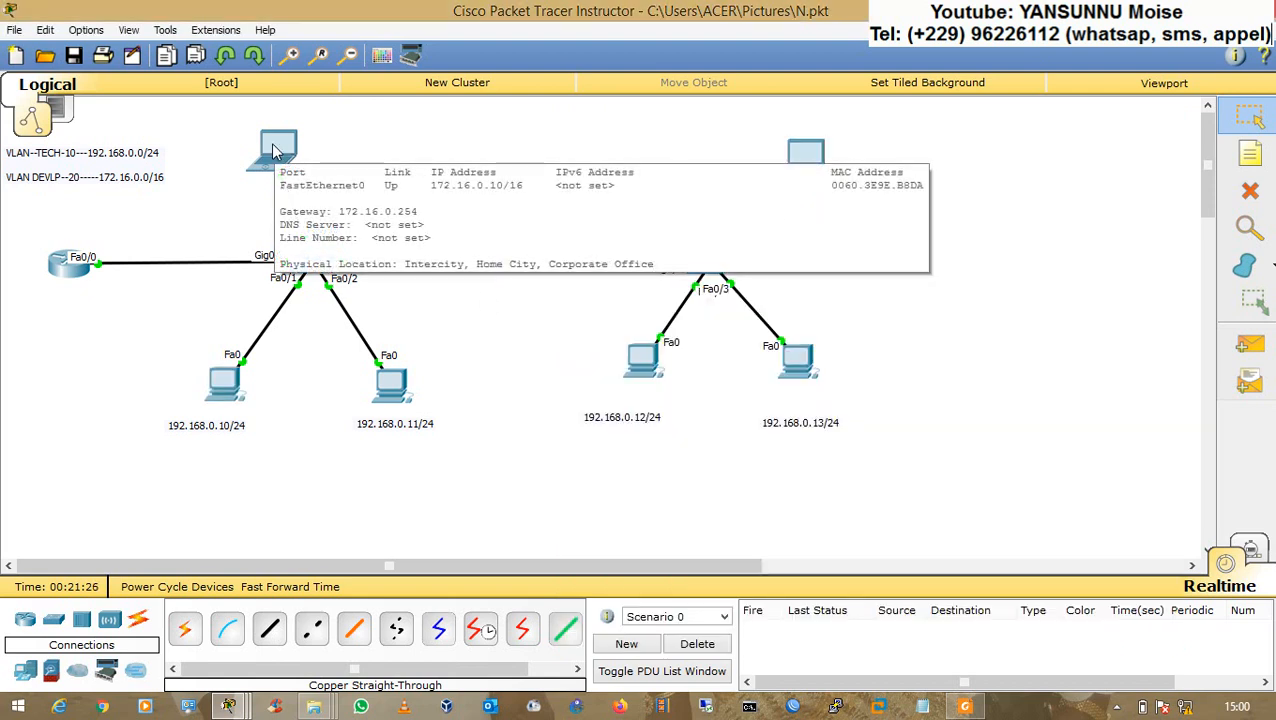
pyautogui.click(222, 383)
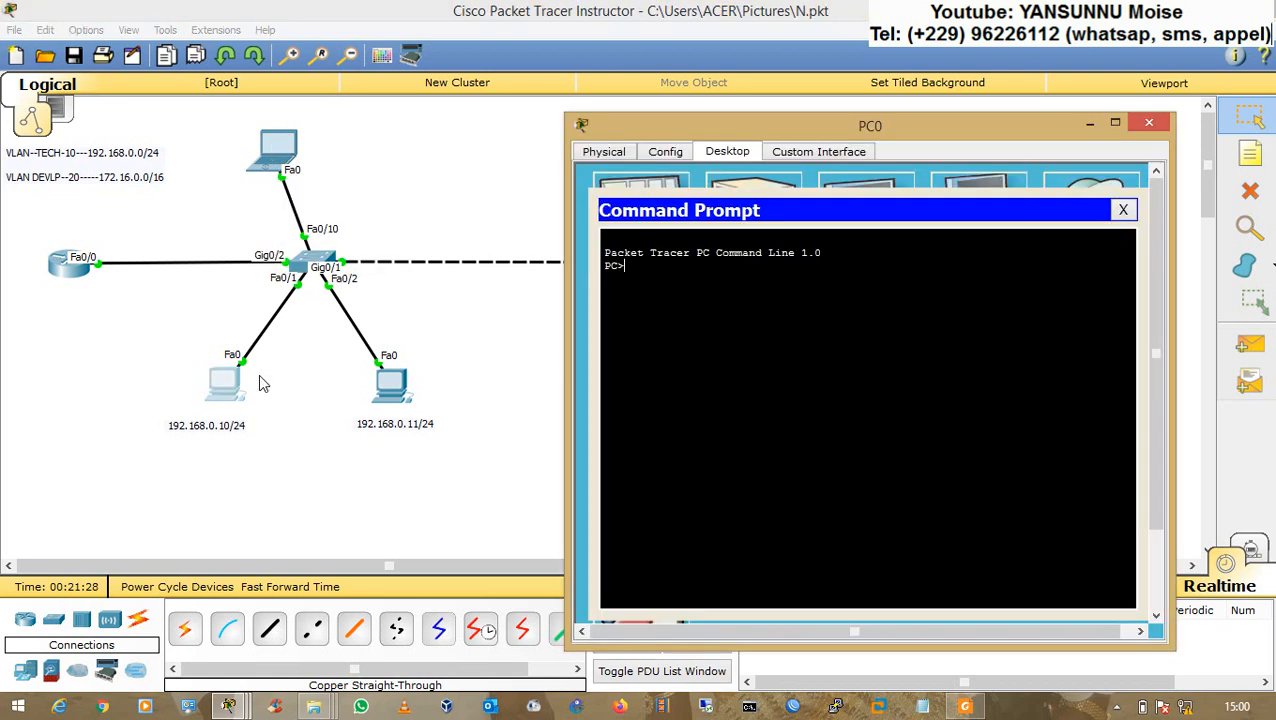
pyautogui.write('PING 17')
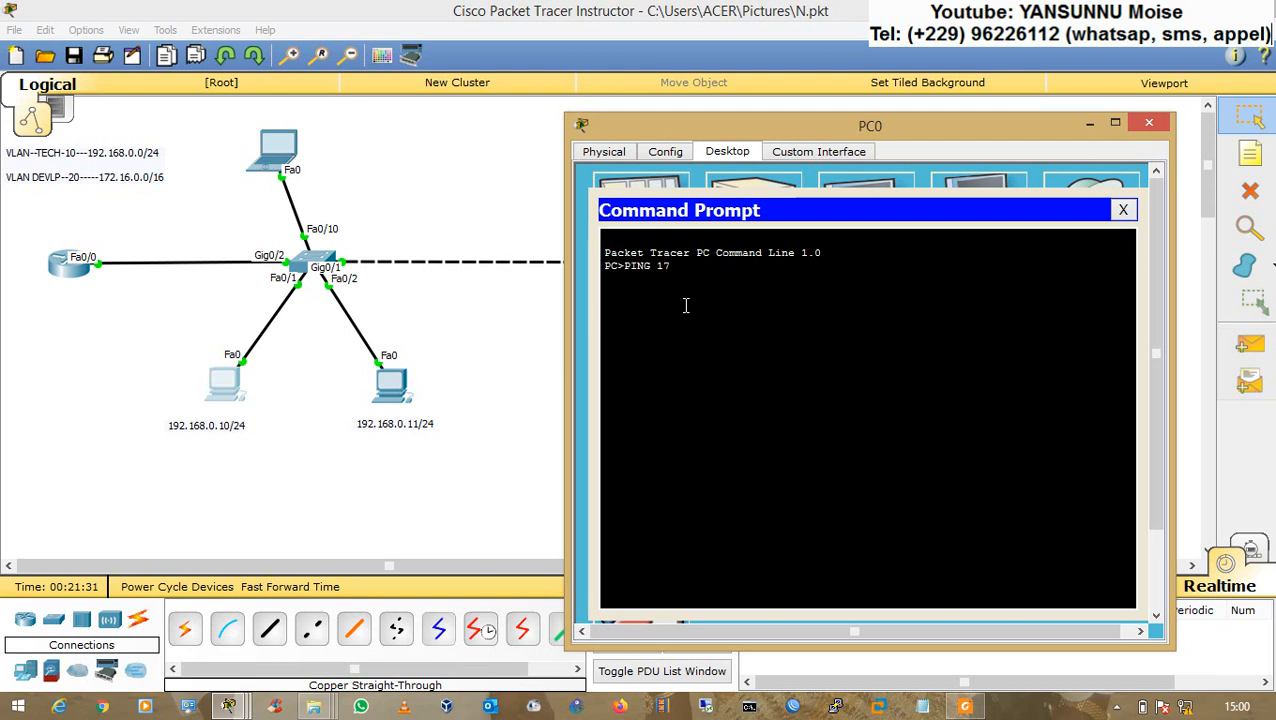
pyautogui.write('2.16.0.10')
pyautogui.press('Return')
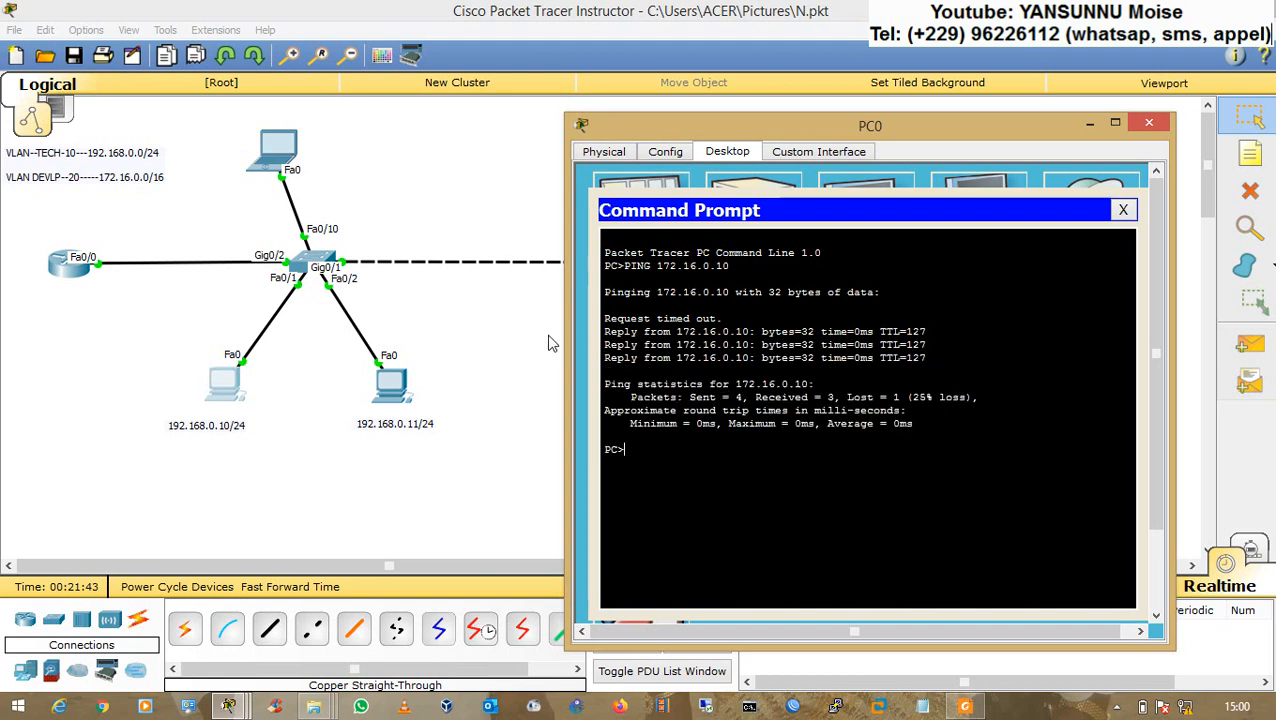
pyautogui.press('Up')
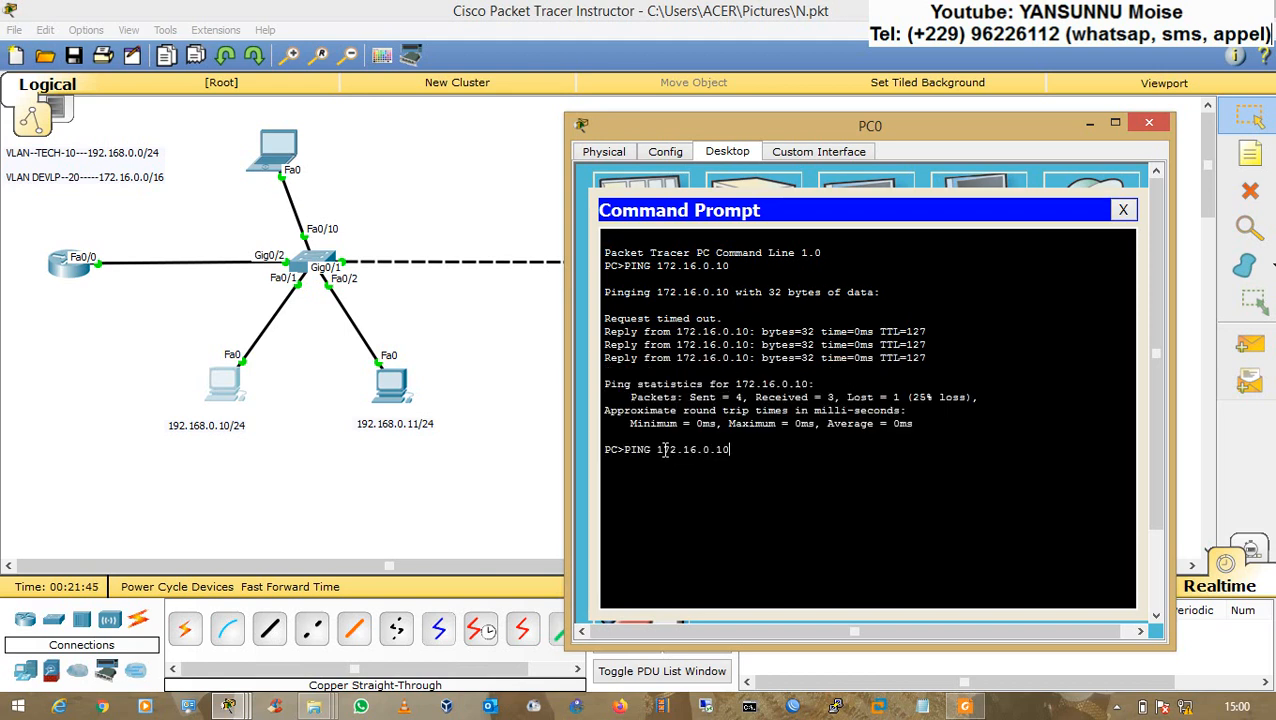
pyautogui.click(489, 181)
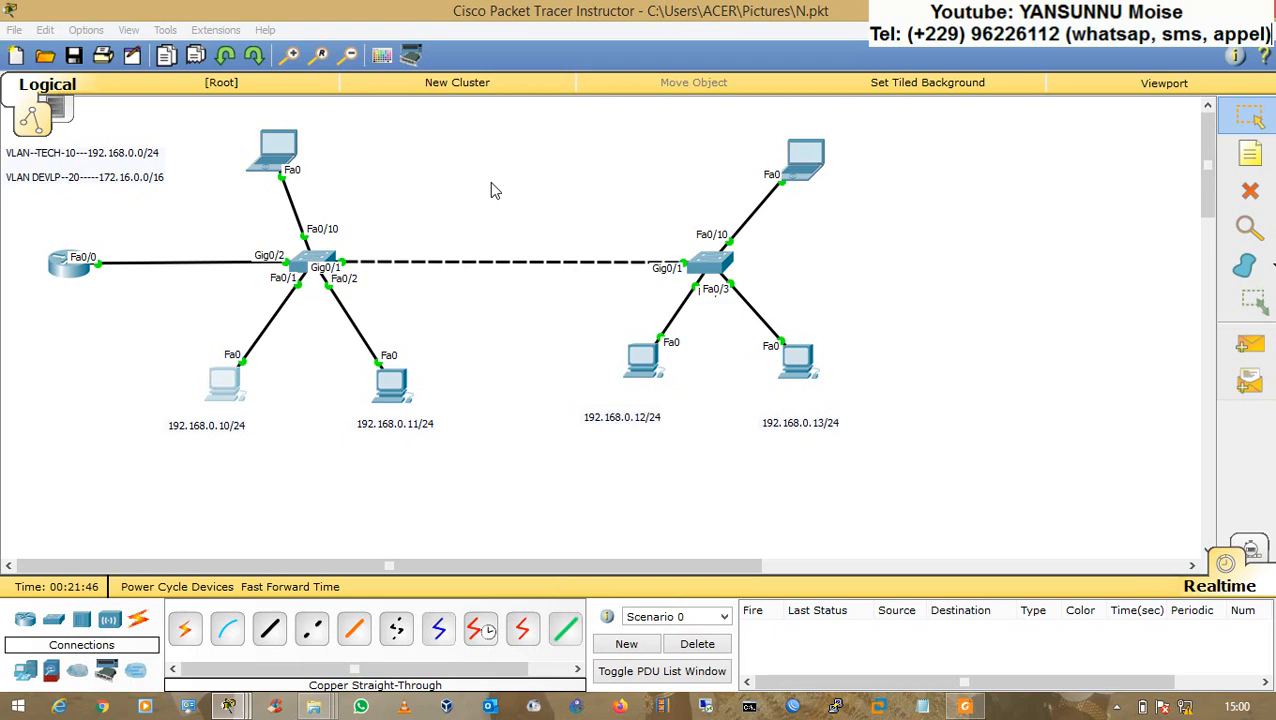
# Ping PC0 at 192.168.0.10 from the Command Prompt of Laptop1, the laptop attached to the second switch
pyautogui.click(800, 160)
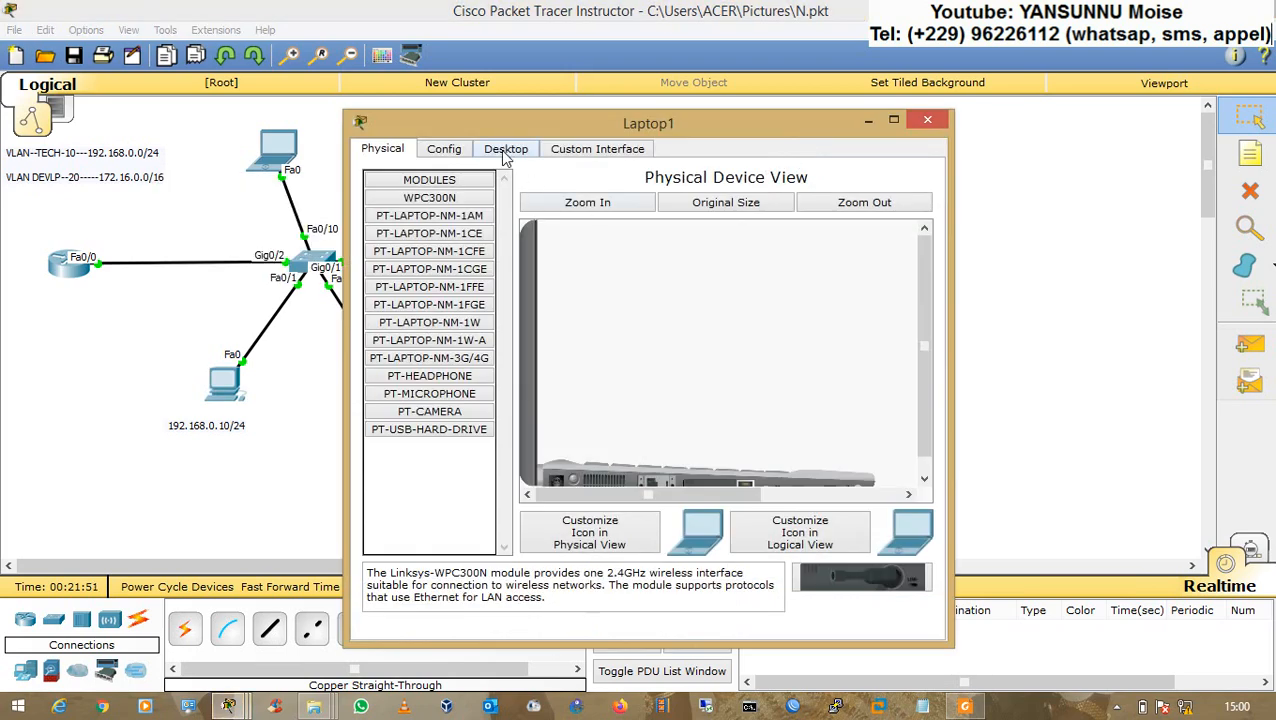
pyautogui.click(505, 150)
pyautogui.click(726, 246)
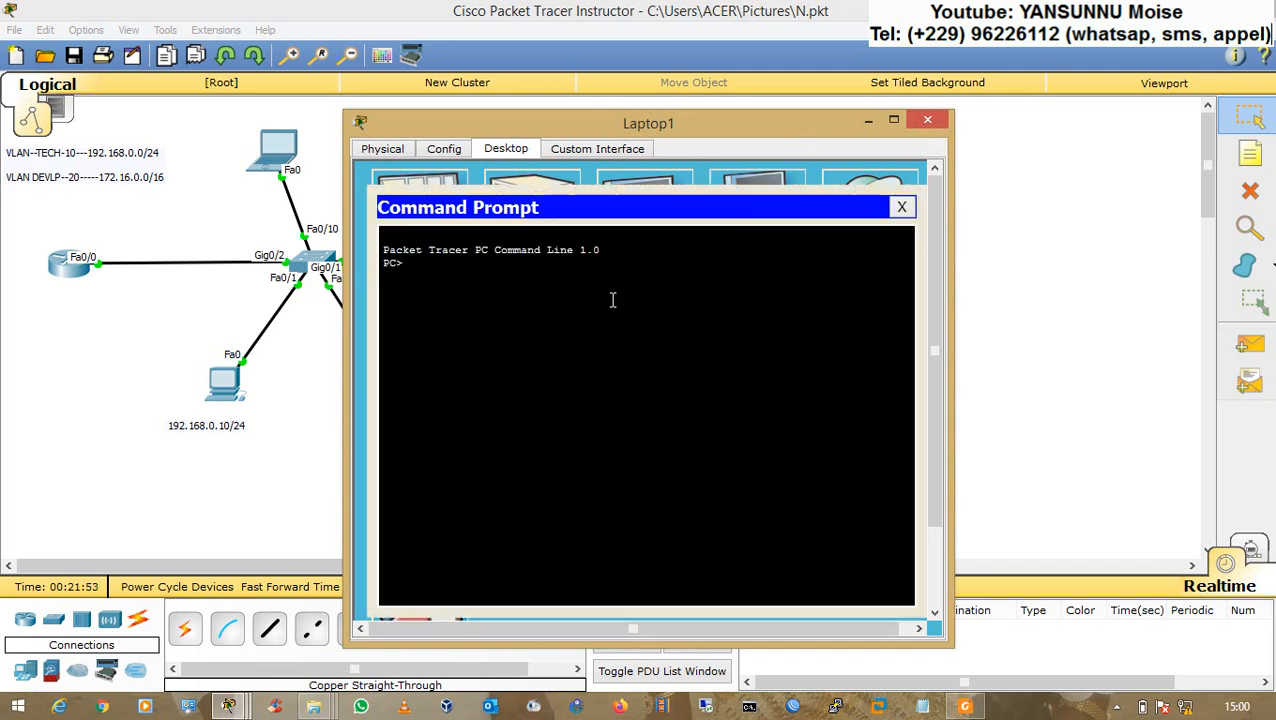
pyautogui.write('PING 192.168.0.10')
pyautogui.press('Return')
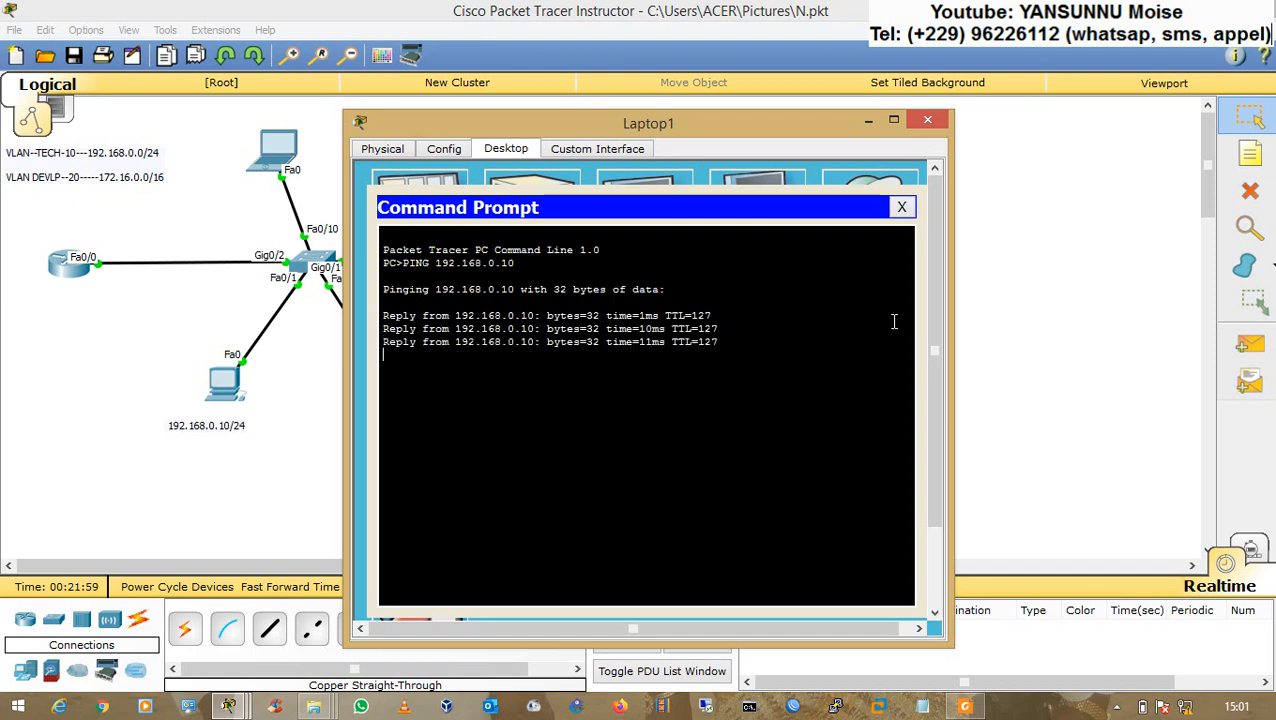
pyautogui.click(1007, 350)
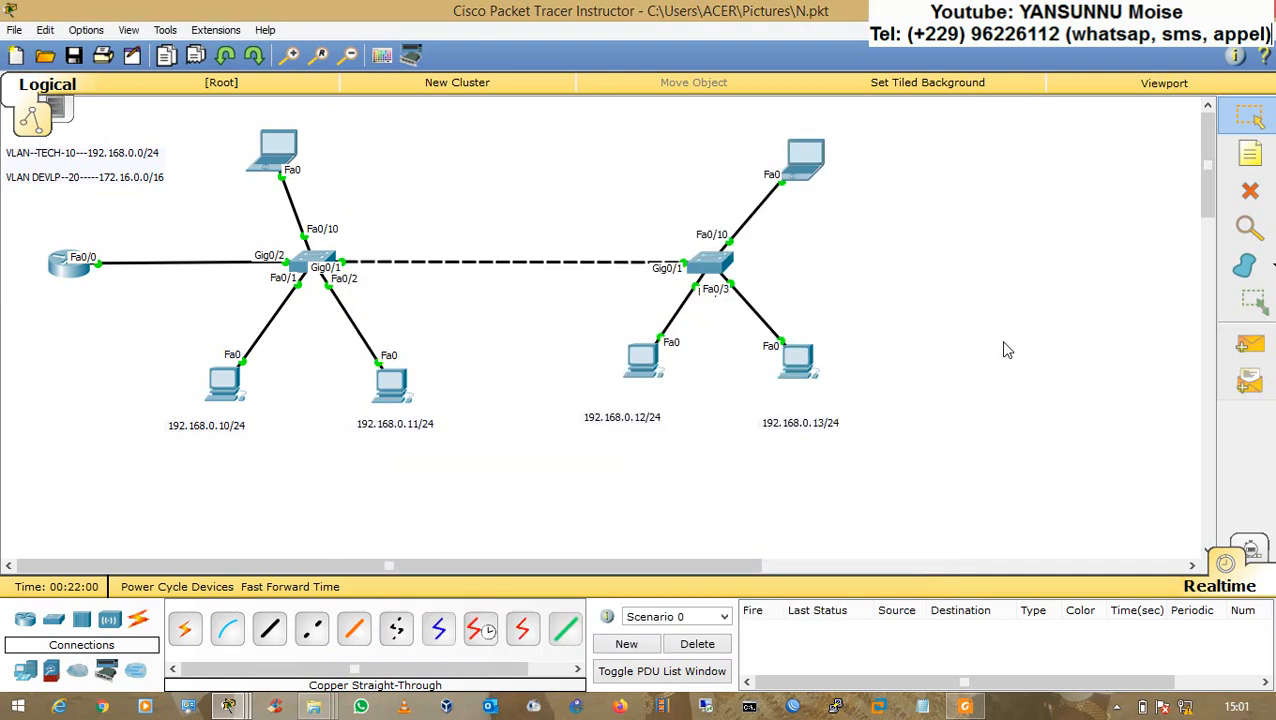